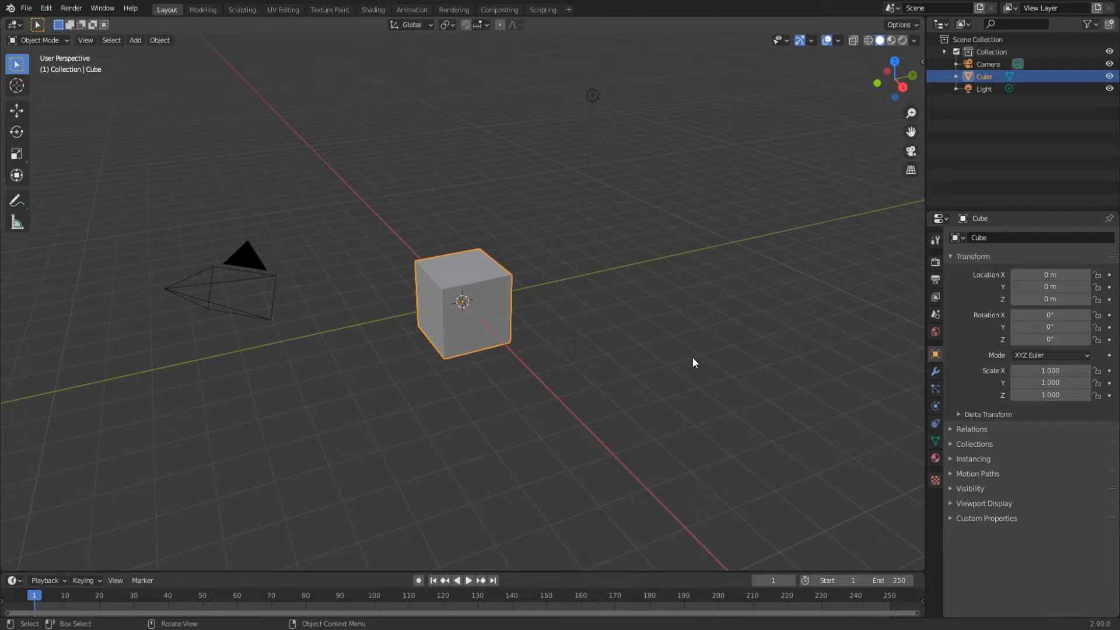
Step: Delete all default objects from the scene: the cube, the camera and the light
middle_click_drag(683, 368, 537, 381)
key("a")
key("Delete")
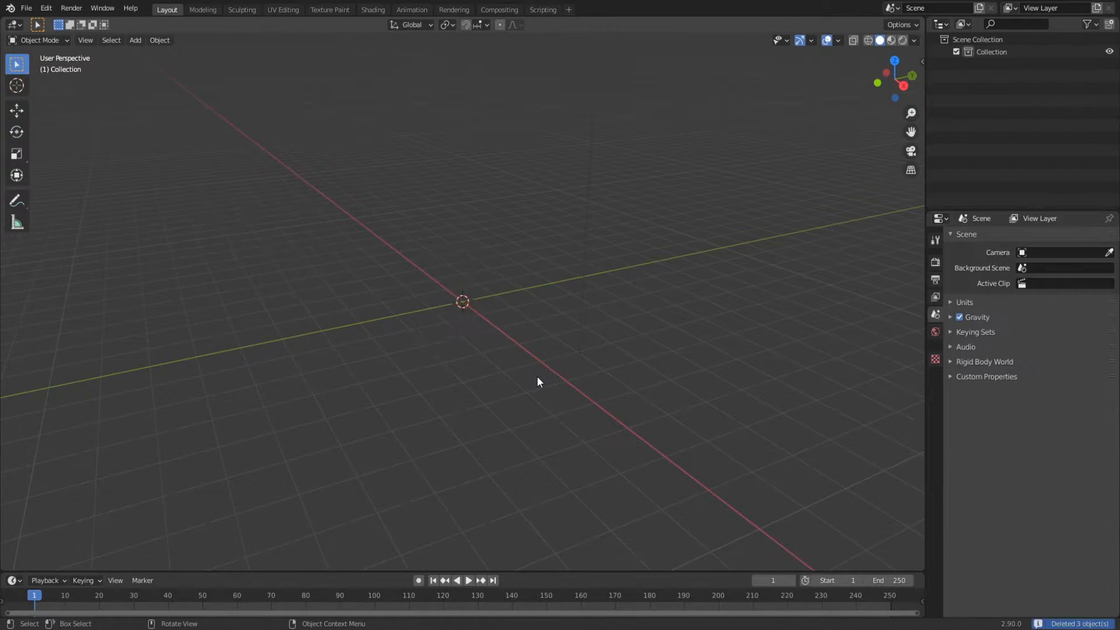
key("shift+a")
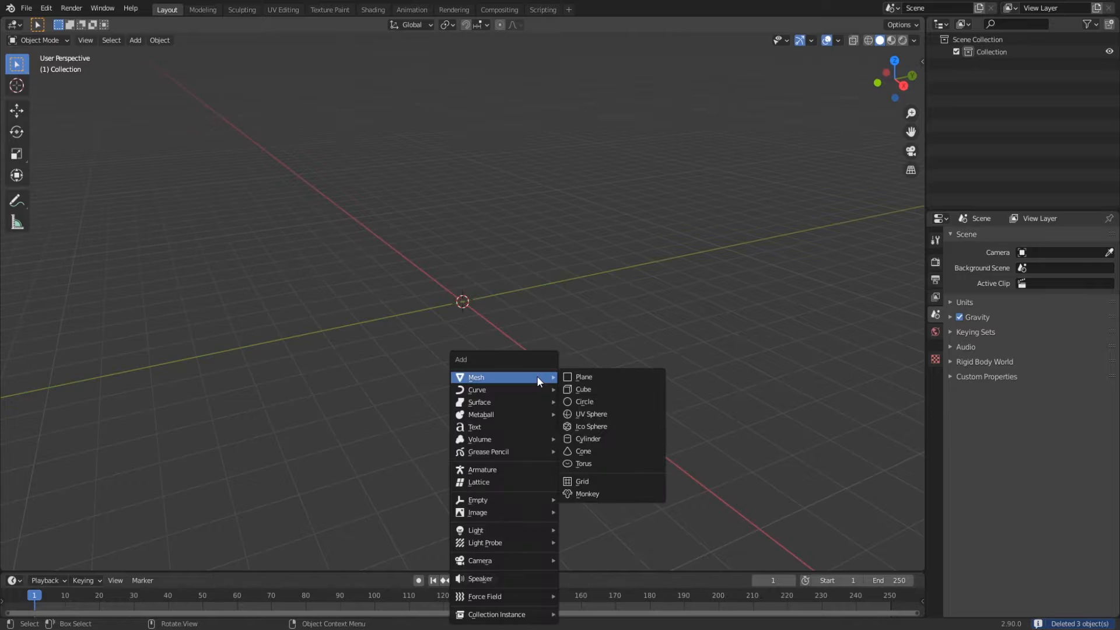
left_click(588, 387)
key("Delete")
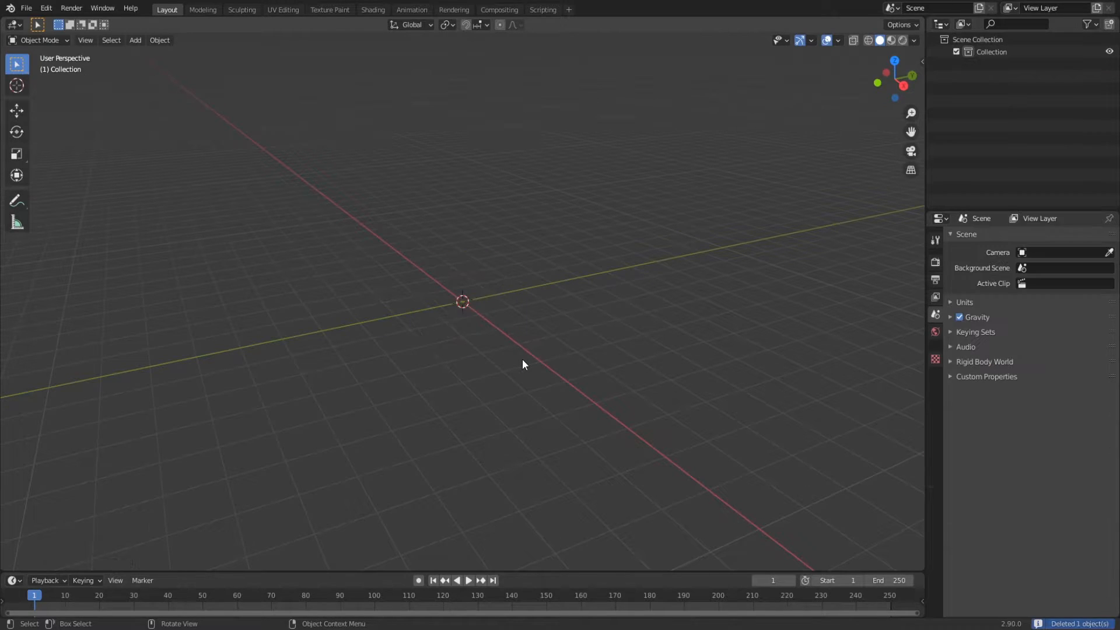
Step: Add a cylinder mesh at the world origin as the base for the bottle
key("shift+a")
mouse_move(523, 359)
left_click(557, 420)
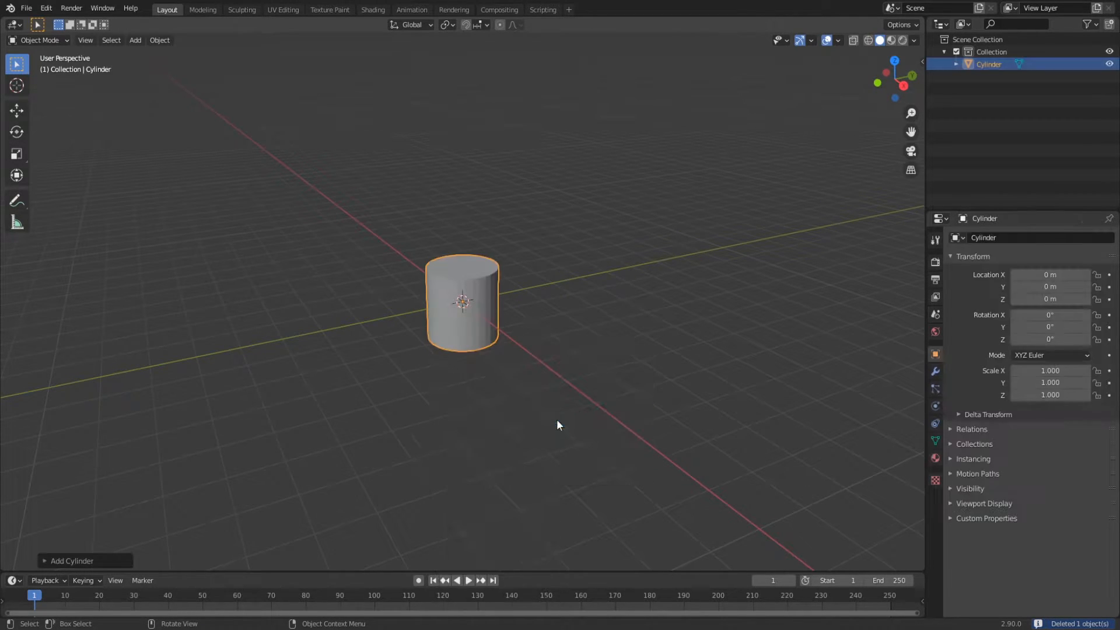
scroll(484, 379, "up", 4)
key("Tab")
key("Tab")
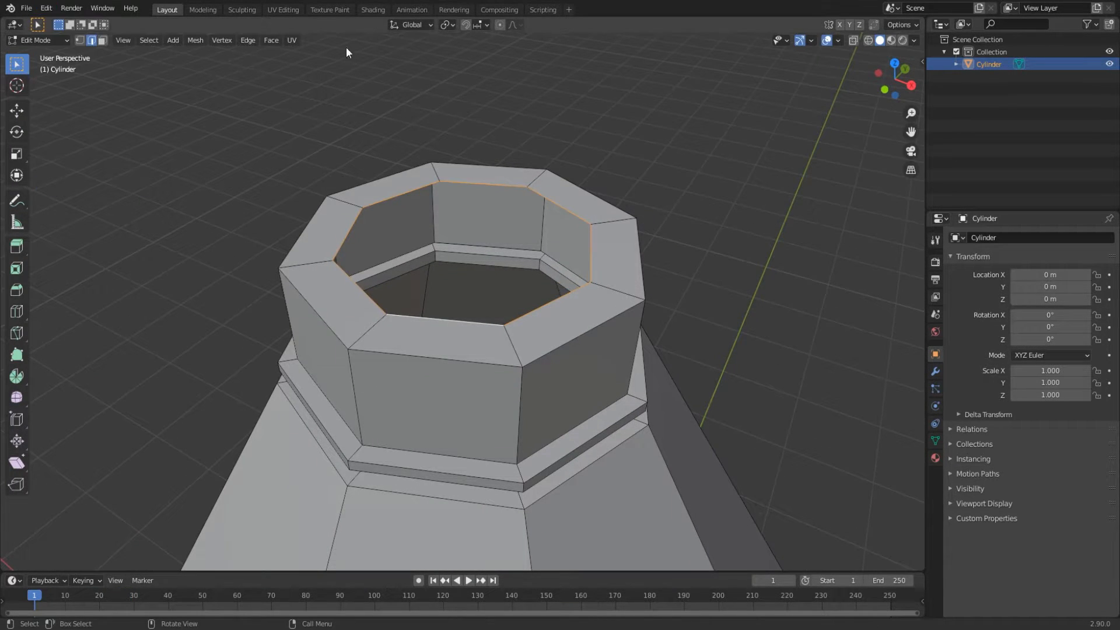
Step: Add a Subdivision Surface modifier to the bottle mesh
key("F3")
left_click(887, 442)
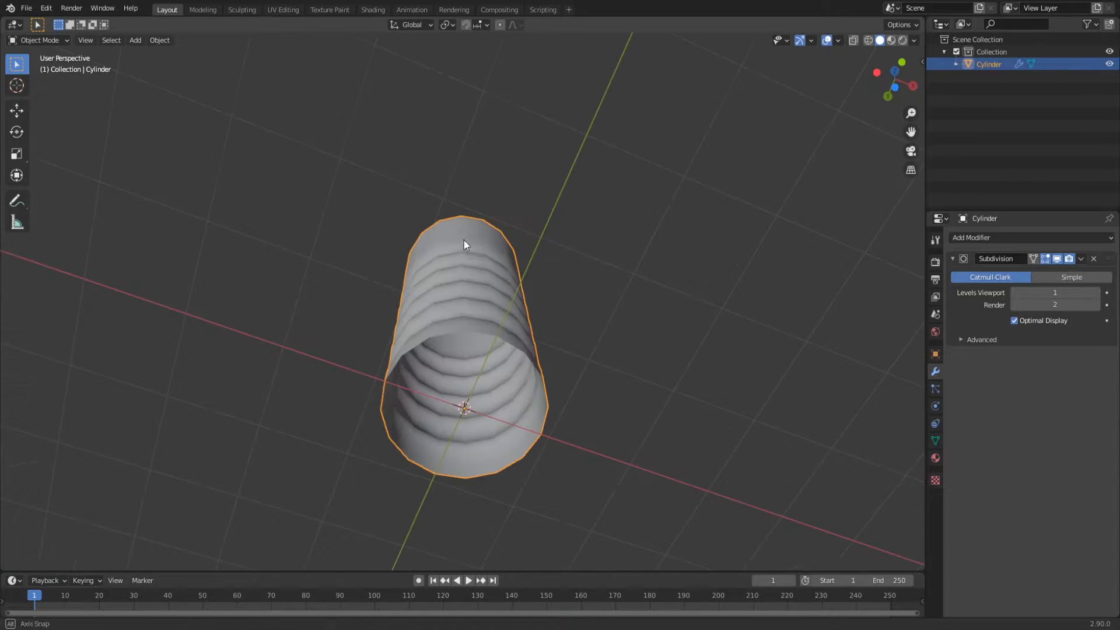
Step: Select the edge loop around the bottle's open bottom end in edge select mode and close the base
key("Tab")
scroll(478, 342, "up", 5)
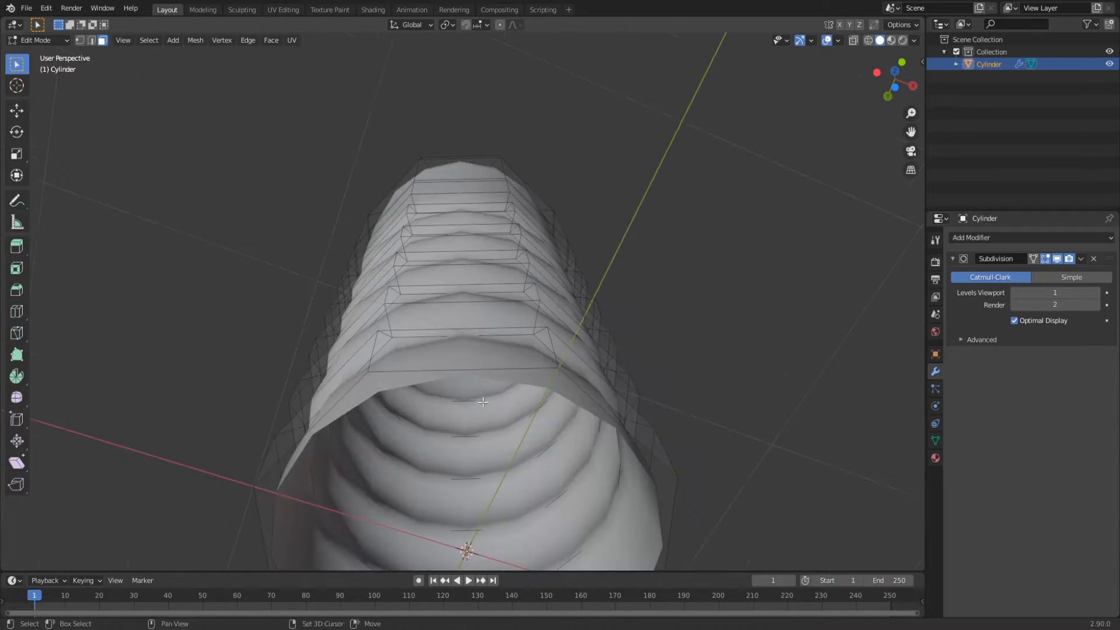
key("2")
left_click(445, 234, "alt")
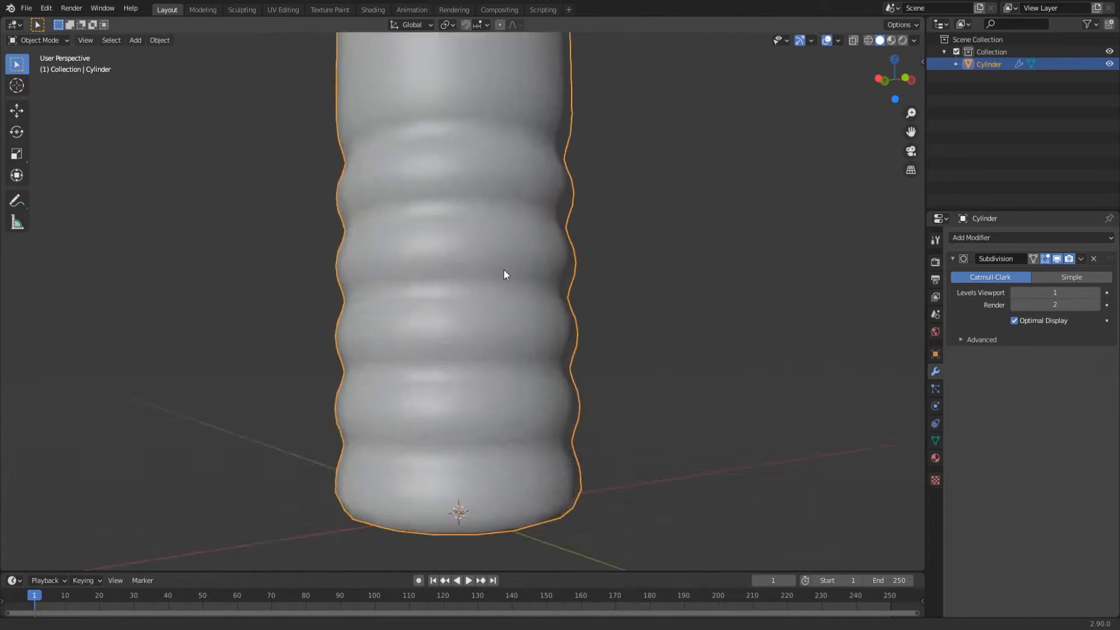
Step: Add a plane mesh at the world origin beneath the finished bottle
scroll(502, 269, "down", 5)
middle_click_drag(475, 319, 492, 350)
scroll(491, 350, "up", 1)
middle_click_drag(623, 350, 621, 306, "shift")
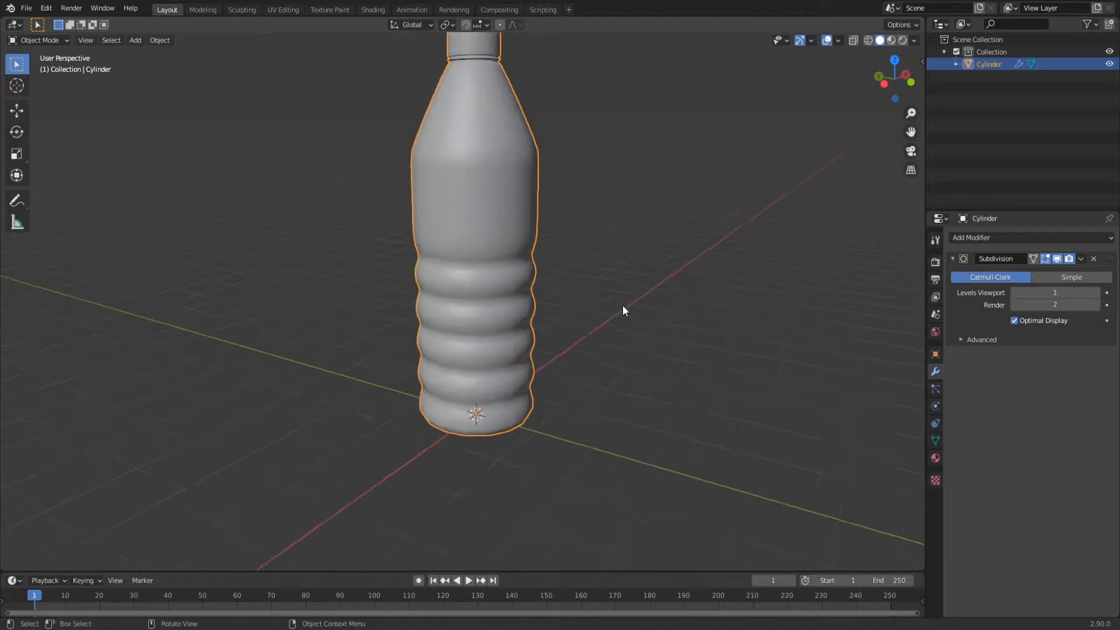
scroll(622, 305, "down", 5)
middle_click_drag(550, 314, 545, 317)
key("shift+a")
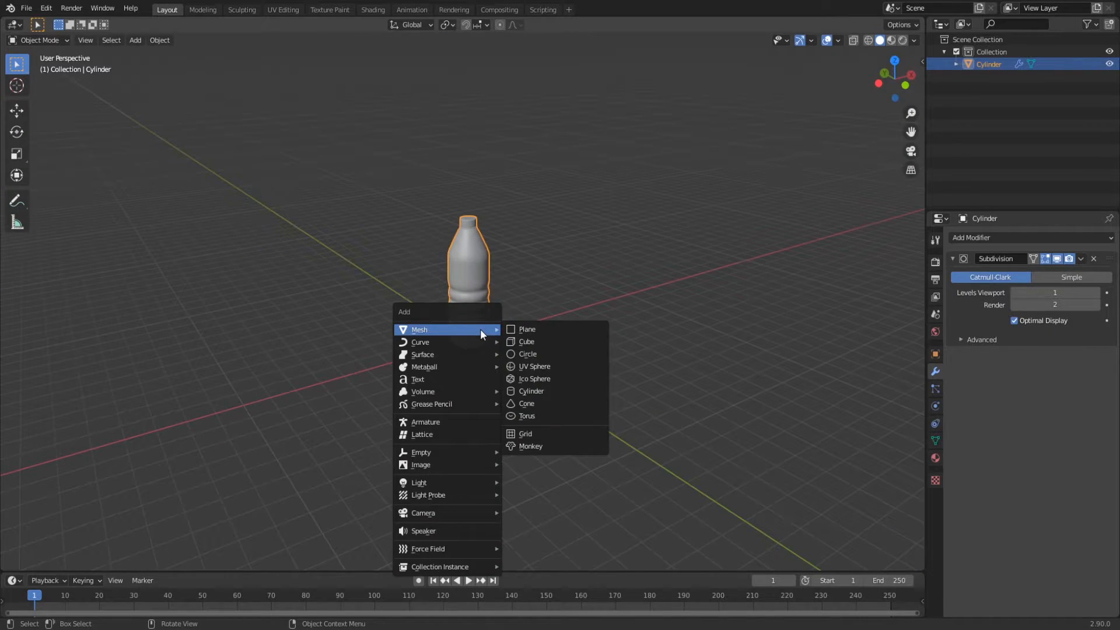
left_click(557, 326)
Step: Add an Ocean modifier to the plane and set its spatial size to 9
left_click(1048, 230)
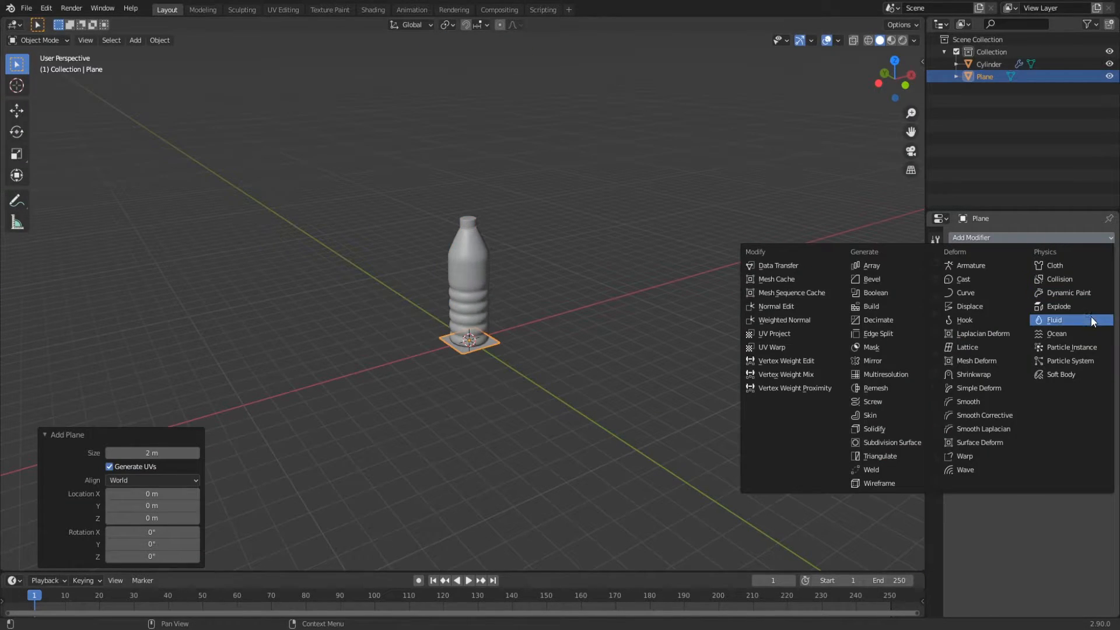
left_click(1066, 334)
scroll(482, 308, "down", 5)
scroll(481, 309, "up", 4)
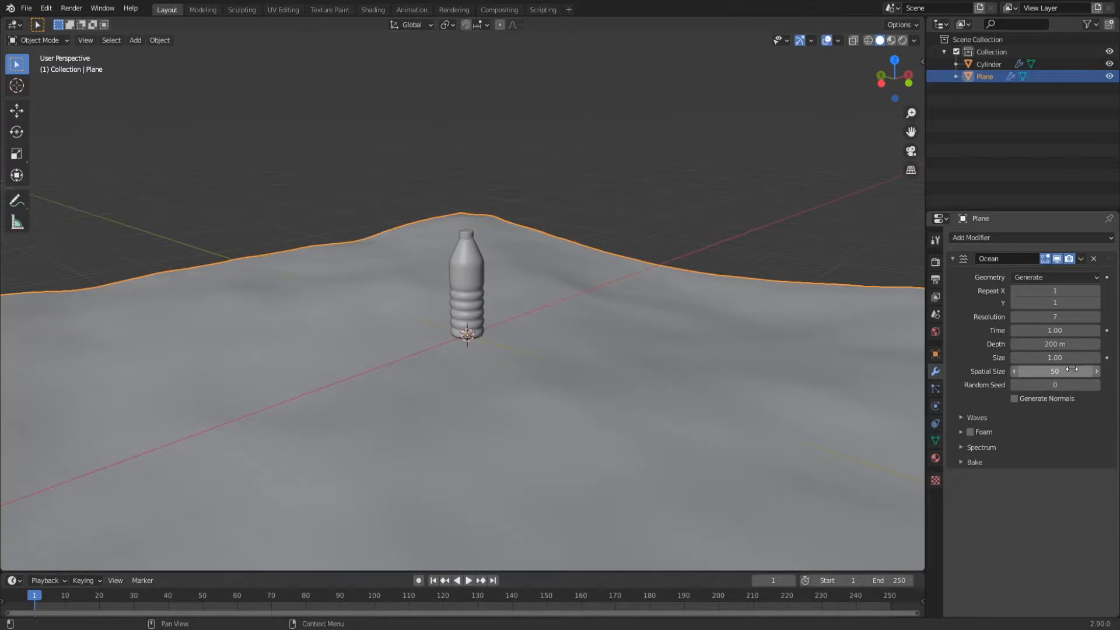
left_click_drag(1054, 371, 1031, 371)
mouse_move(514, 345)
middle_mouse_down()
mouse_move(510, 382)
mouse_move(501, 328)
middle_mouse_up()
scroll(510, 383, "up", 4)
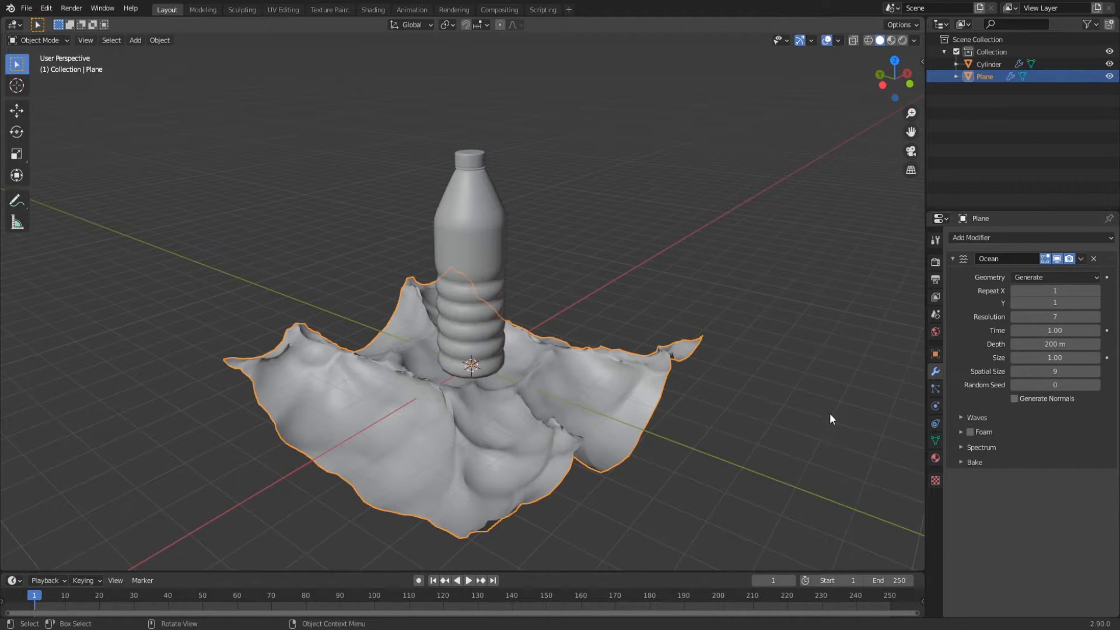
Step: Set the ocean's wave wind velocity to 4 m/s and its choppiness to 0.5
left_click(971, 418)
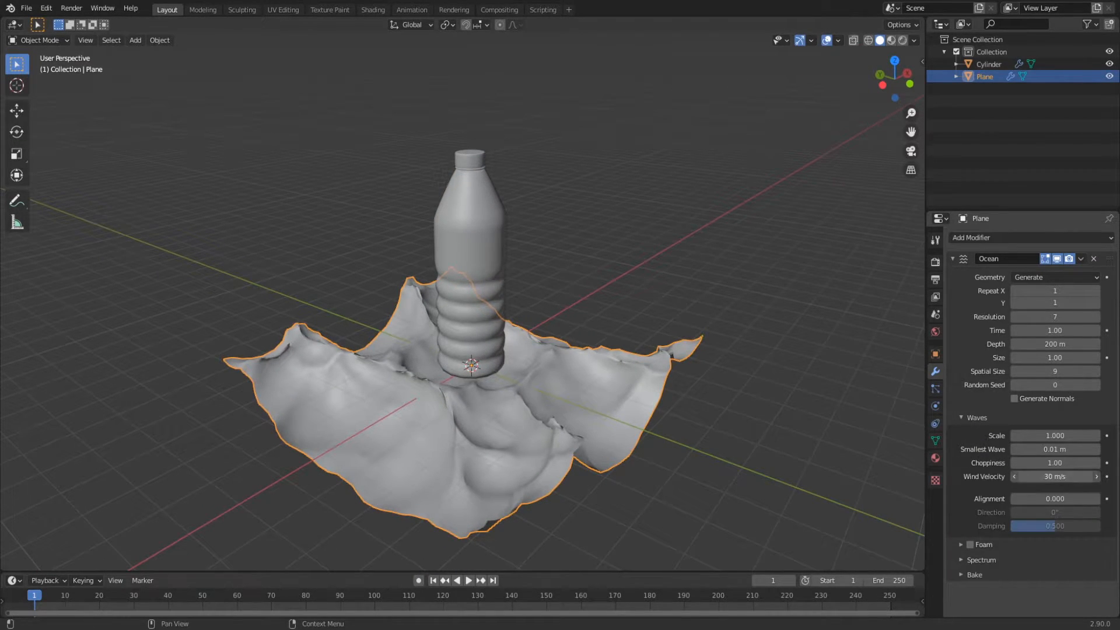
key("Return")
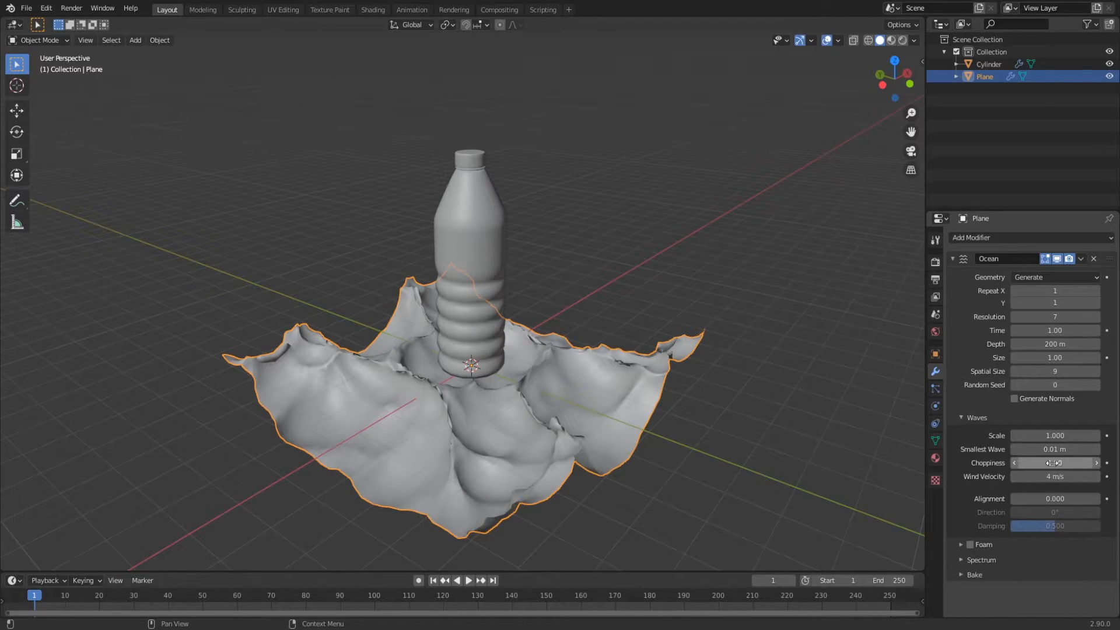
type(".5")
key("Return")
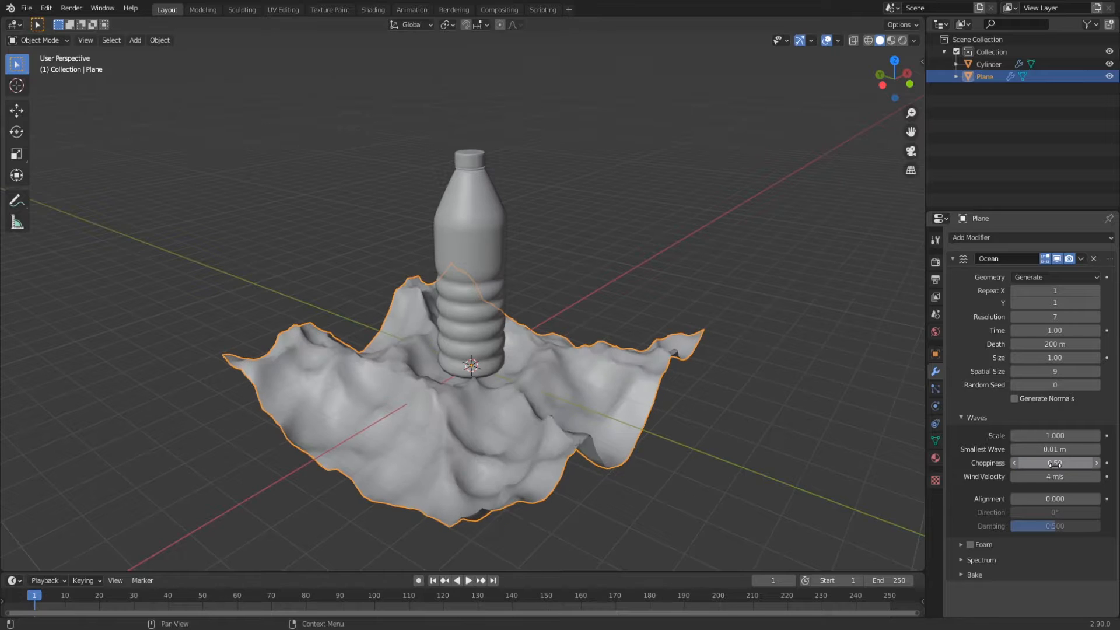
Step: Set the ocean's wave scale to 0.4 and its resolution to 15
left_click(1039, 436)
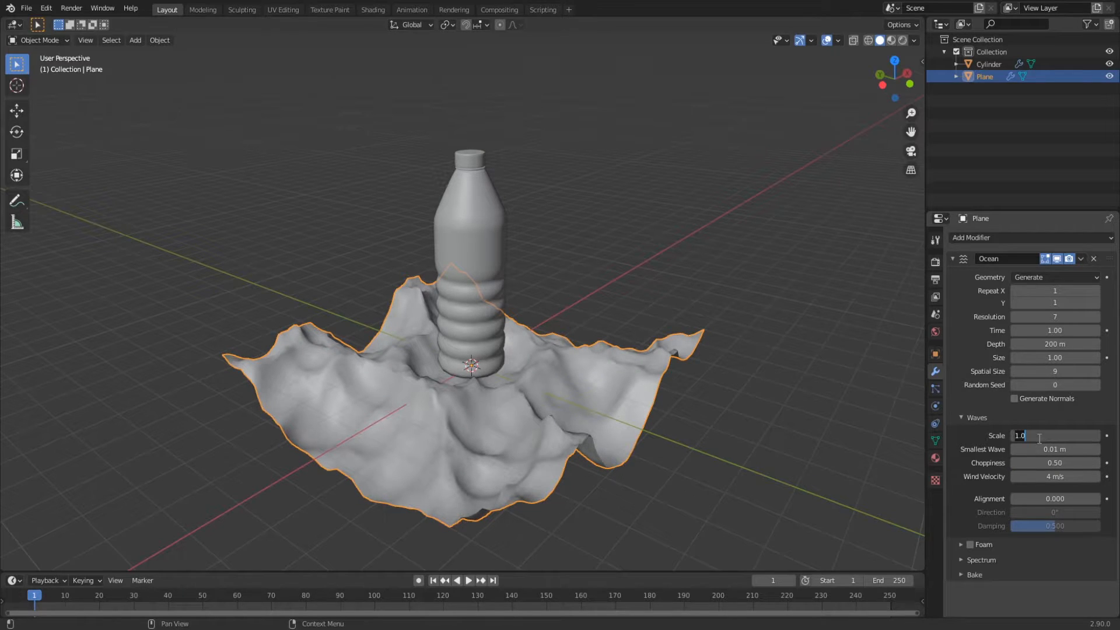
type(".4")
key("Return")
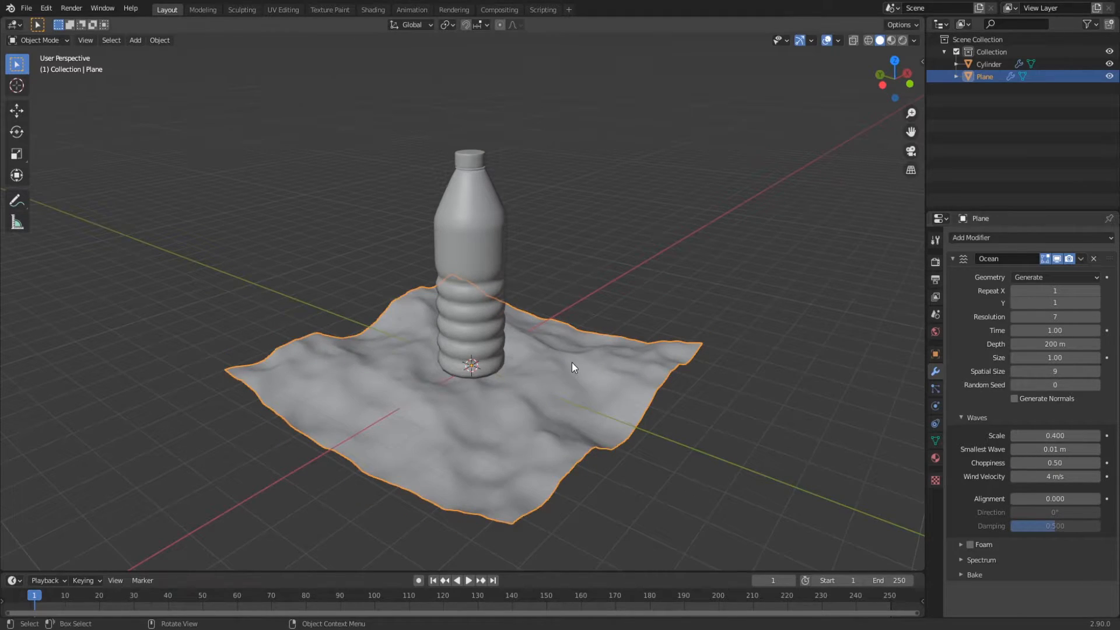
type("15")
key("Return")
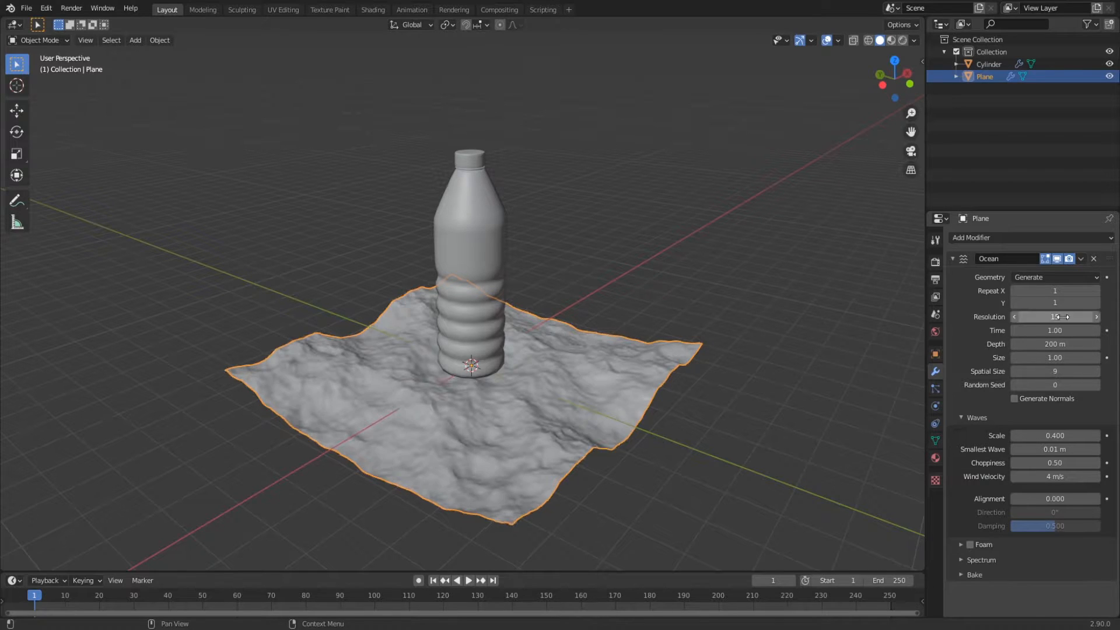
Step: Set the ocean's wave scale to 0.5
scroll(513, 417, "up", 4)
middle_click_drag(513, 417, 420, 437)
scroll(420, 438, "down", 2)
middle_click_drag(420, 437, 514, 327, "shift")
scroll(513, 327, "up", 2)
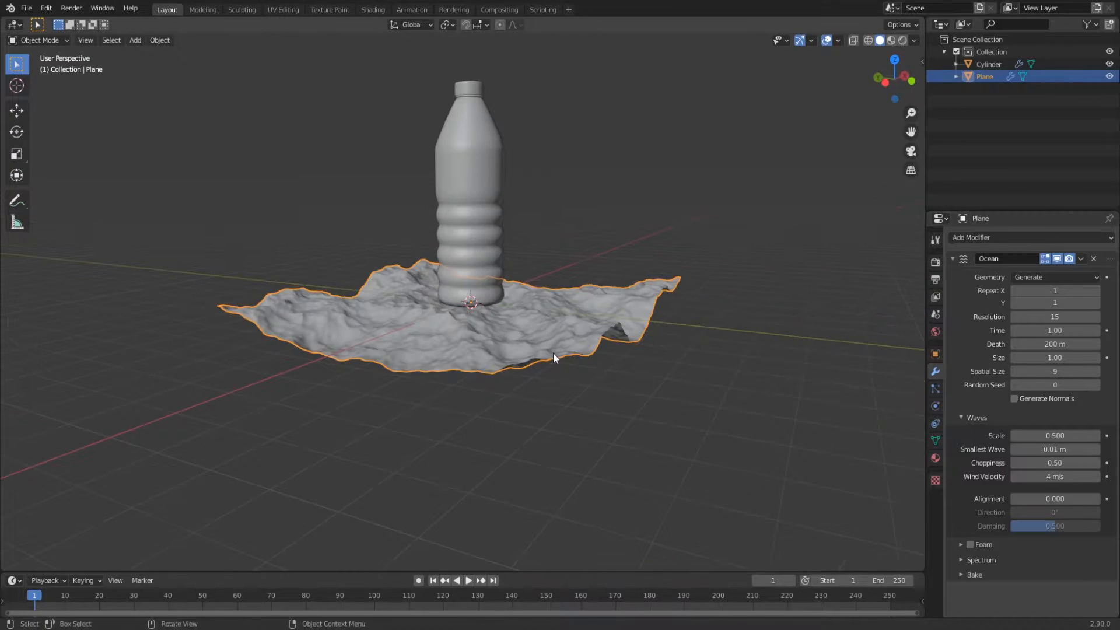
Step: In front view, move the ocean plane about 0.34 m down along Z, just below the bottle's base
key("KP_1")
scroll(553, 353, "up", 2)
middle_click_drag(516, 305, 467, 292, "shift")
key("g")
key("z")
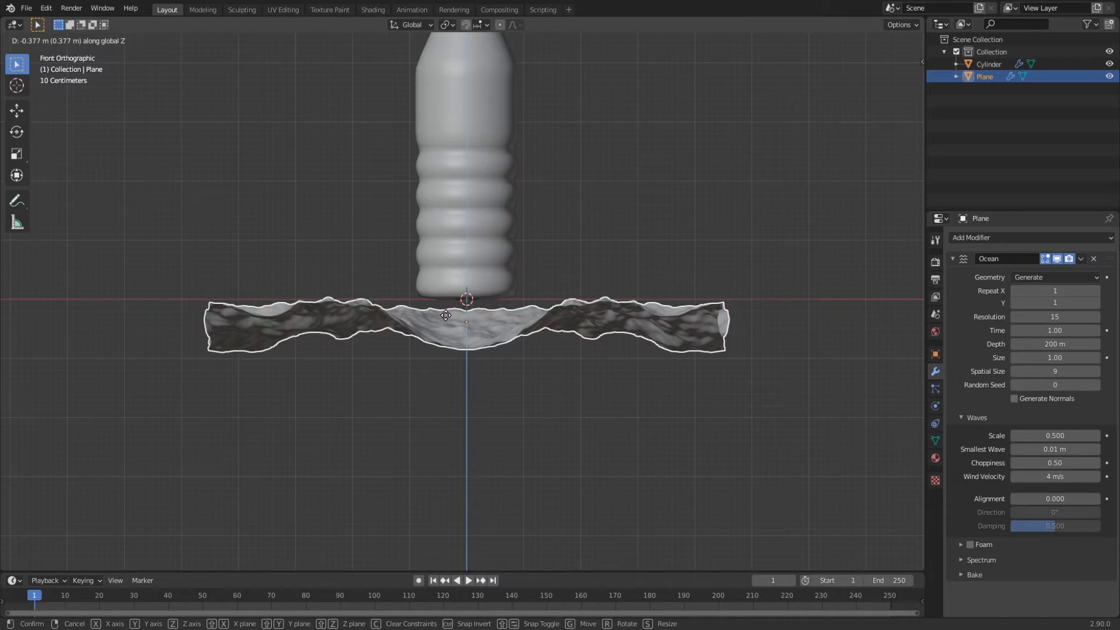
left_click(305, 312)
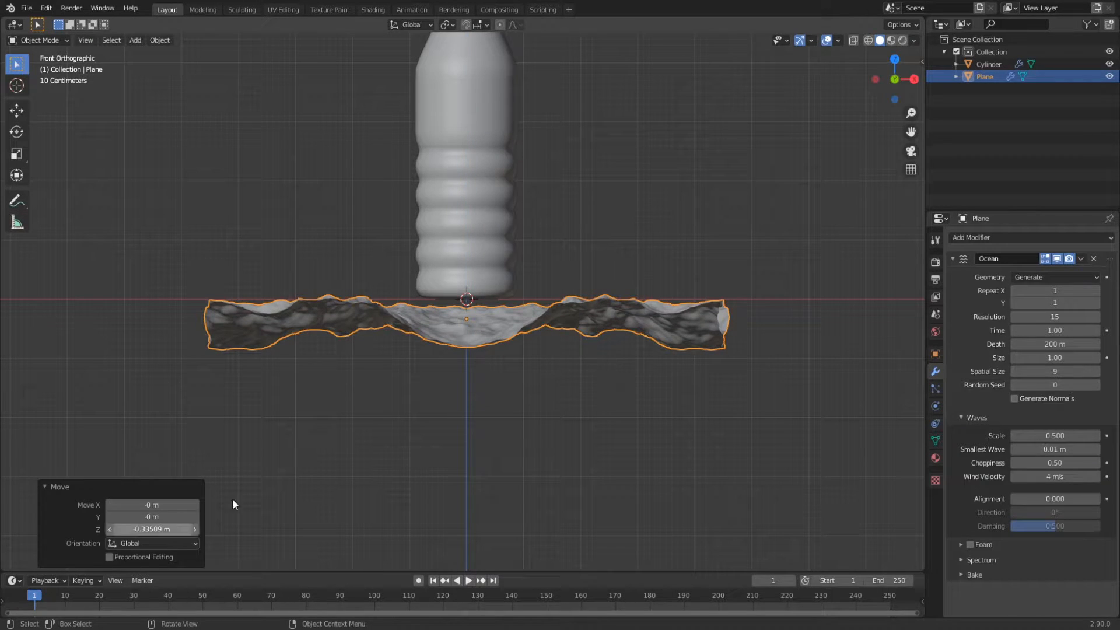
Step: Set the animation's end frame to 180 and insert a location keyframe for the ocean plane at frame 1
double_click(875, 580)
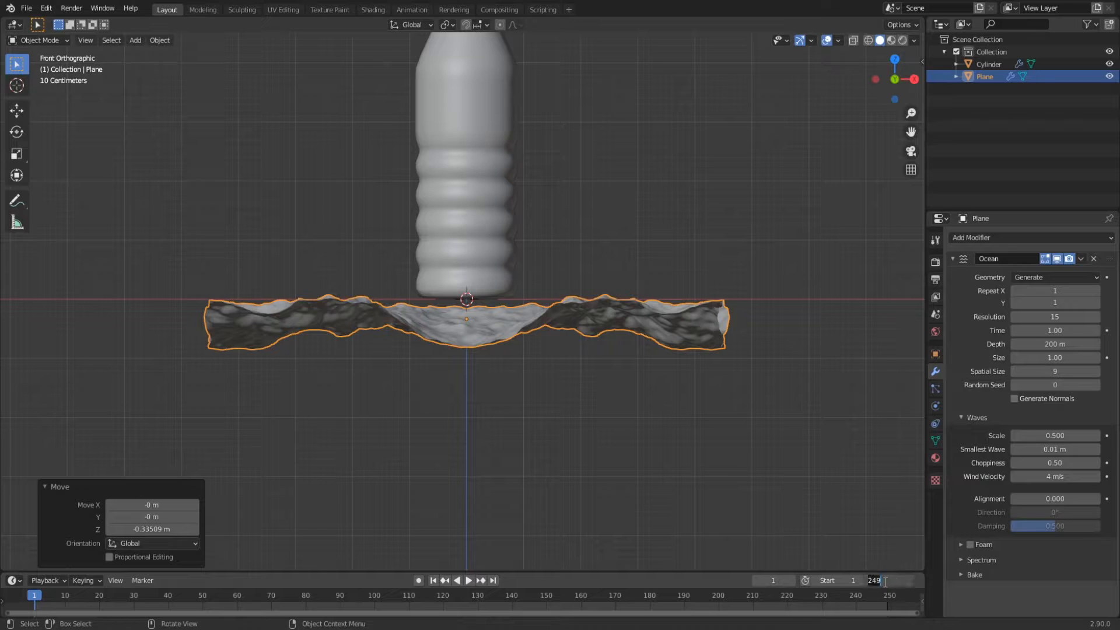
key("Return")
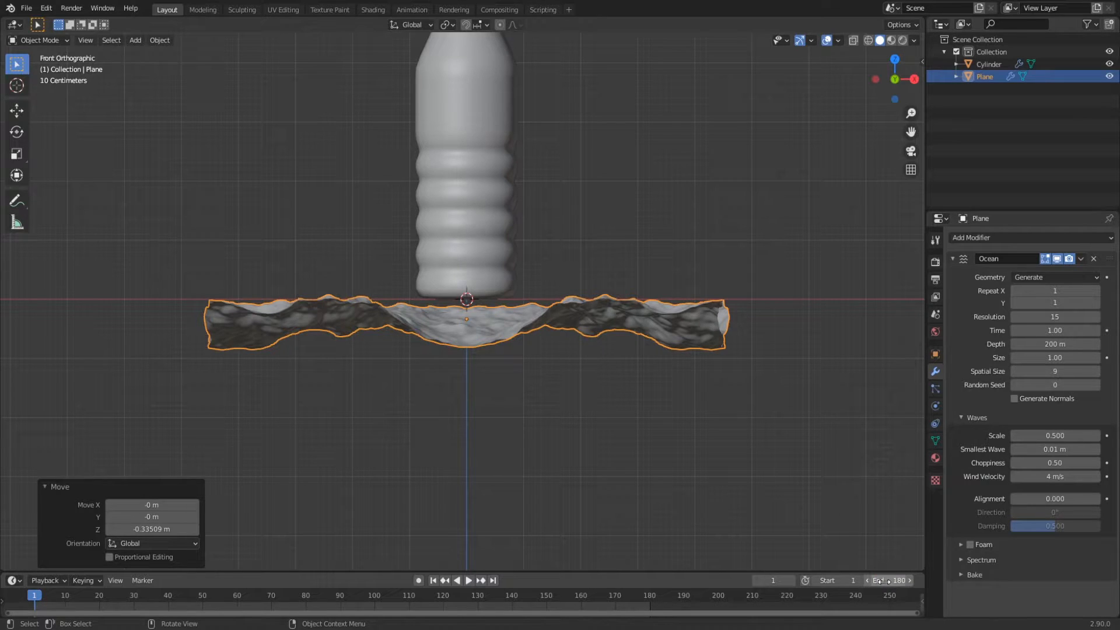
middle_click_drag(464, 321, 558, 345)
key("i")
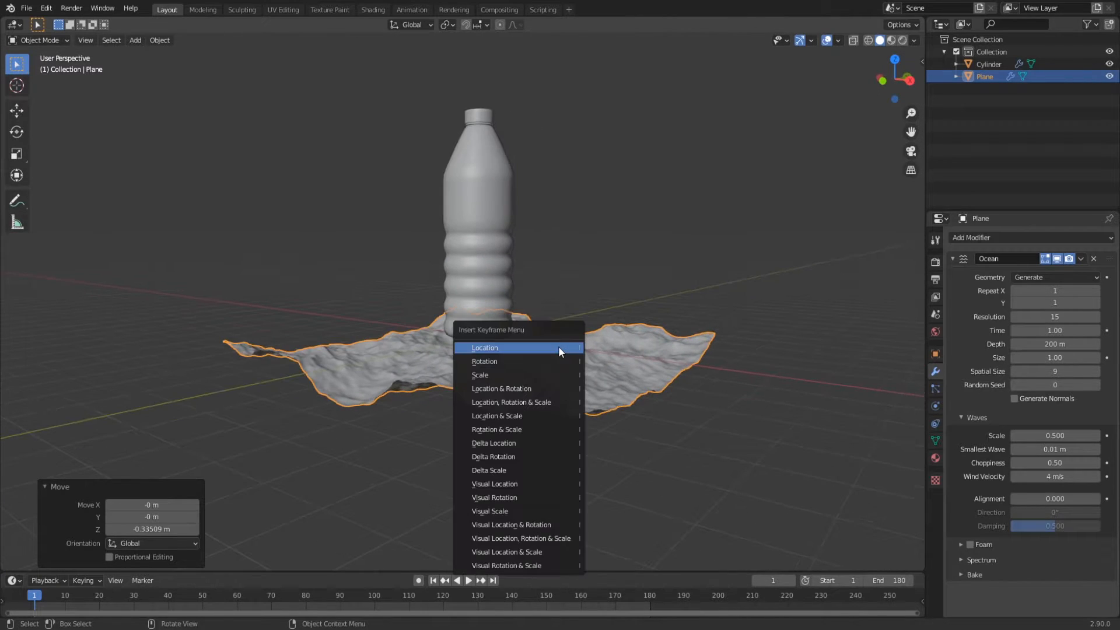
left_click(527, 348)
Step: At frame 180, raise the ocean plane along Z to the level of the bottle's cap and insert a location keyframe
middle_click_drag(595, 351, 566, 352)
key("shift+Right")
key("g")
key("z")
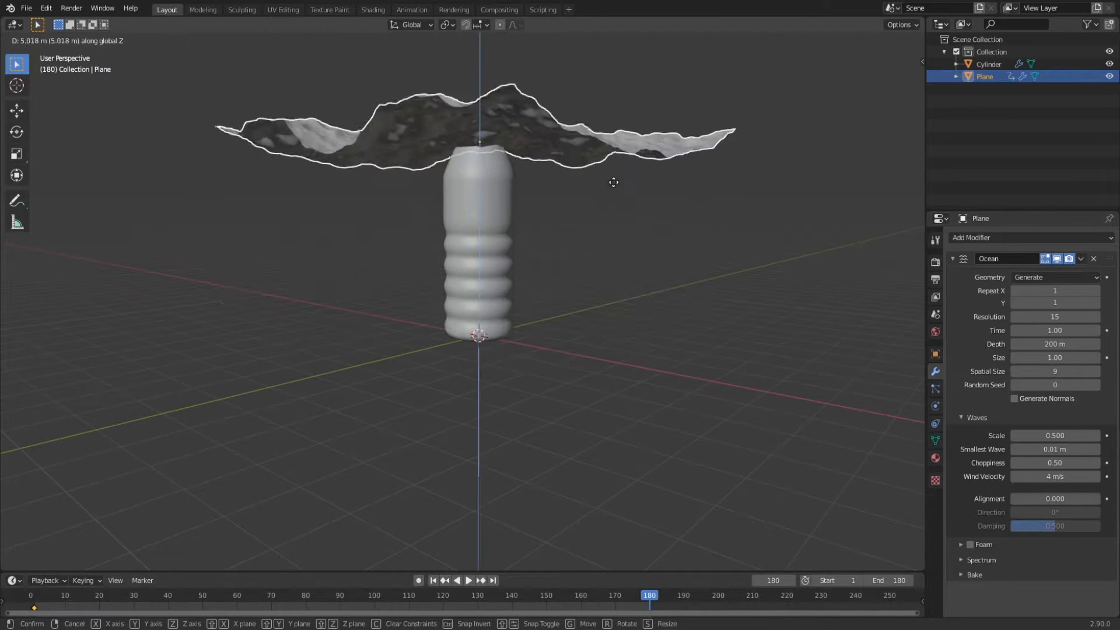
left_click(510, 140)
scroll(541, 285, "up", 3)
key("i")
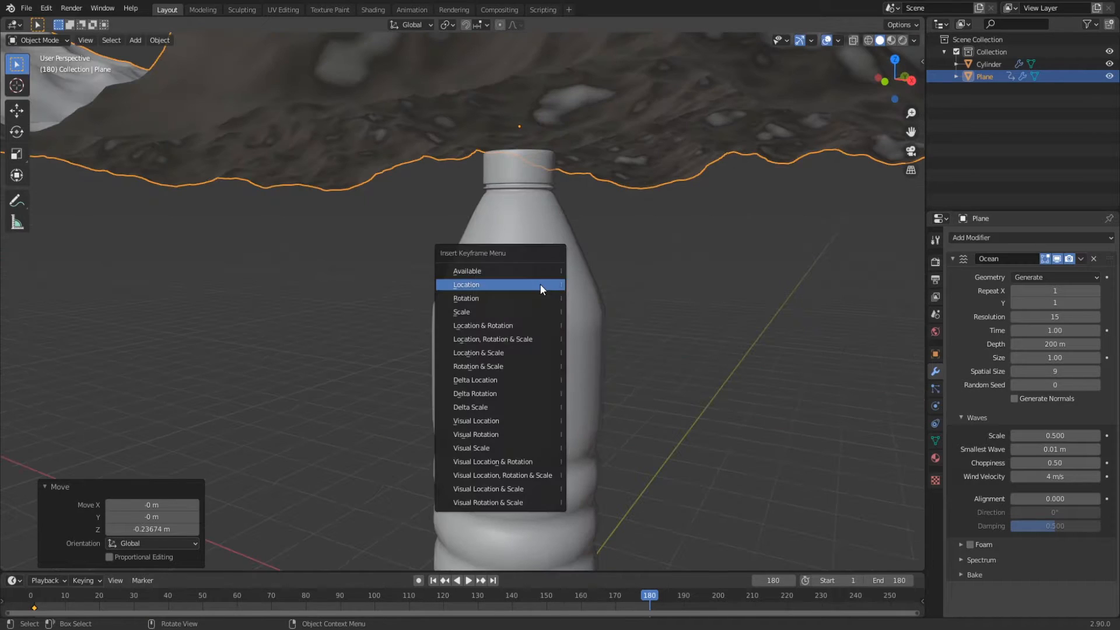
left_click(529, 280)
Step: Play the animation from frame 1 to check how the ocean plane rises along the bottle, and return to frame 1
scroll(555, 523, "down", 6)
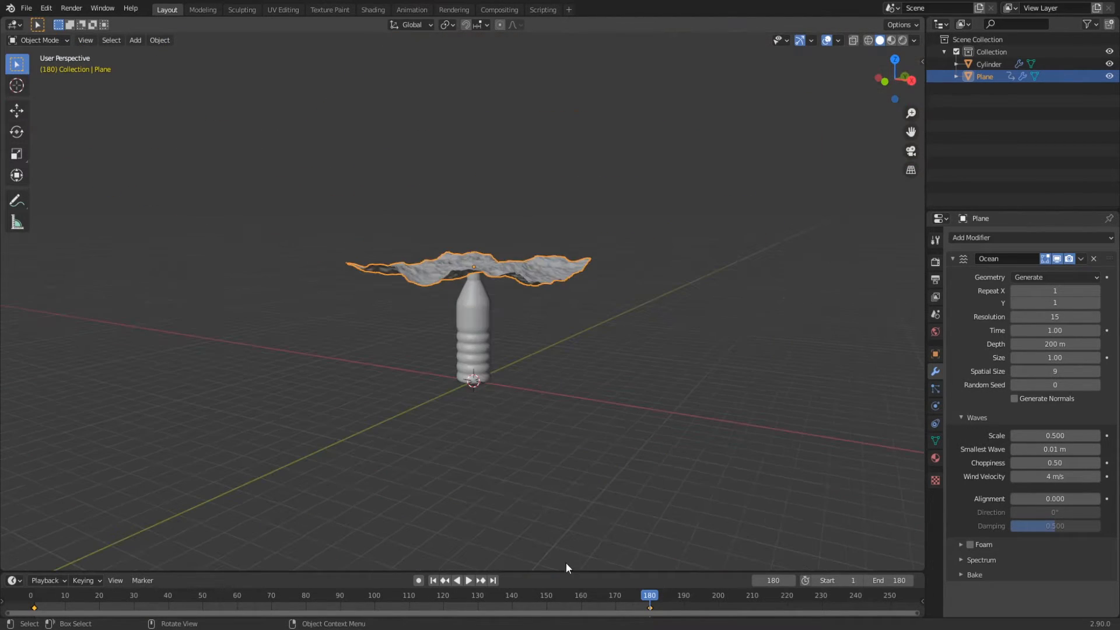
left_click(433, 579)
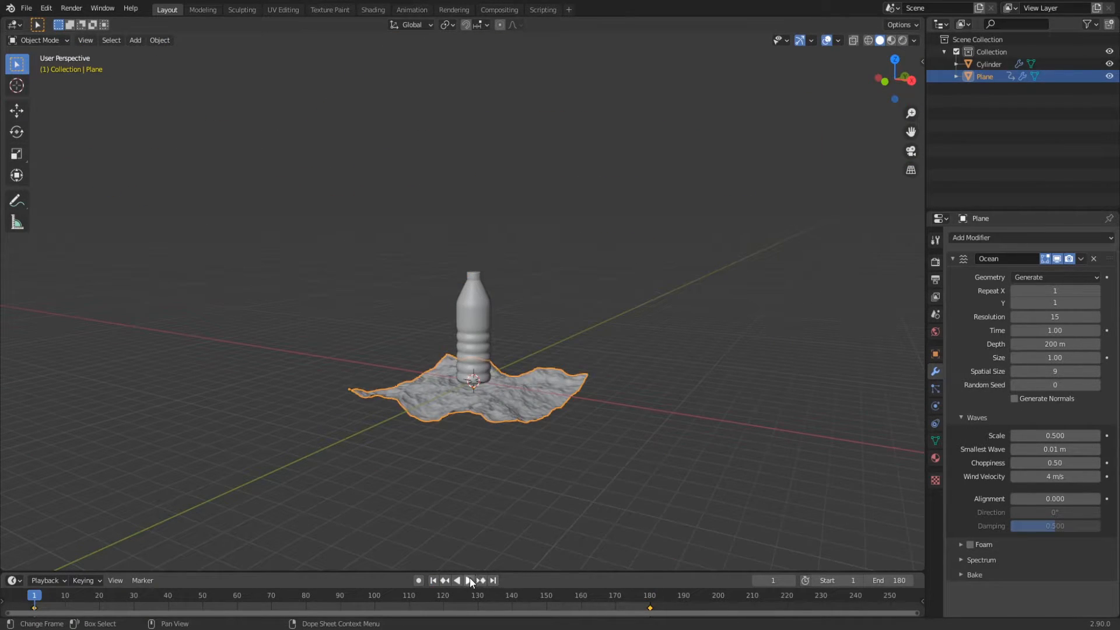
left_click(469, 580)
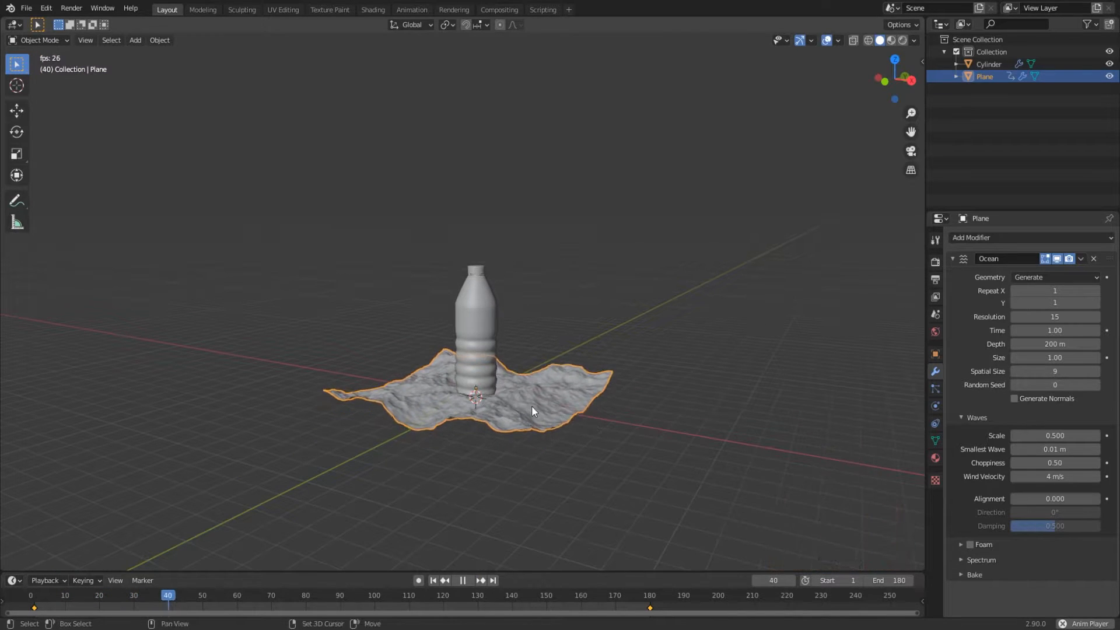
scroll(517, 394, "up", 2)
scroll(515, 383, "up", 2)
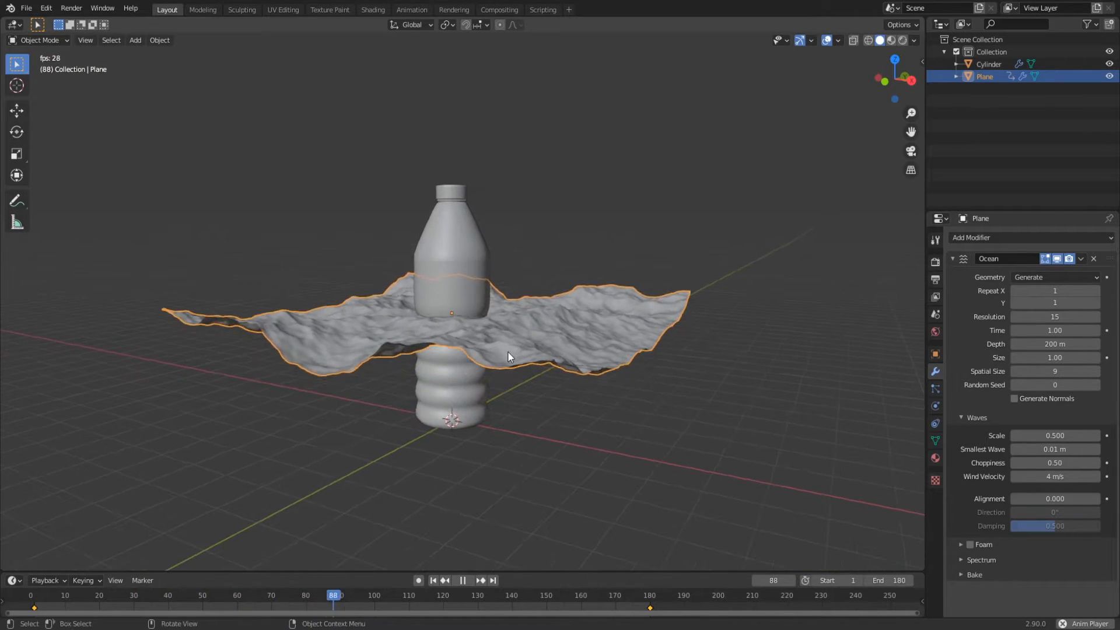
left_click(458, 579)
left_click(433, 580)
Step: Change the frame rate in the scene's output settings
left_click(934, 296)
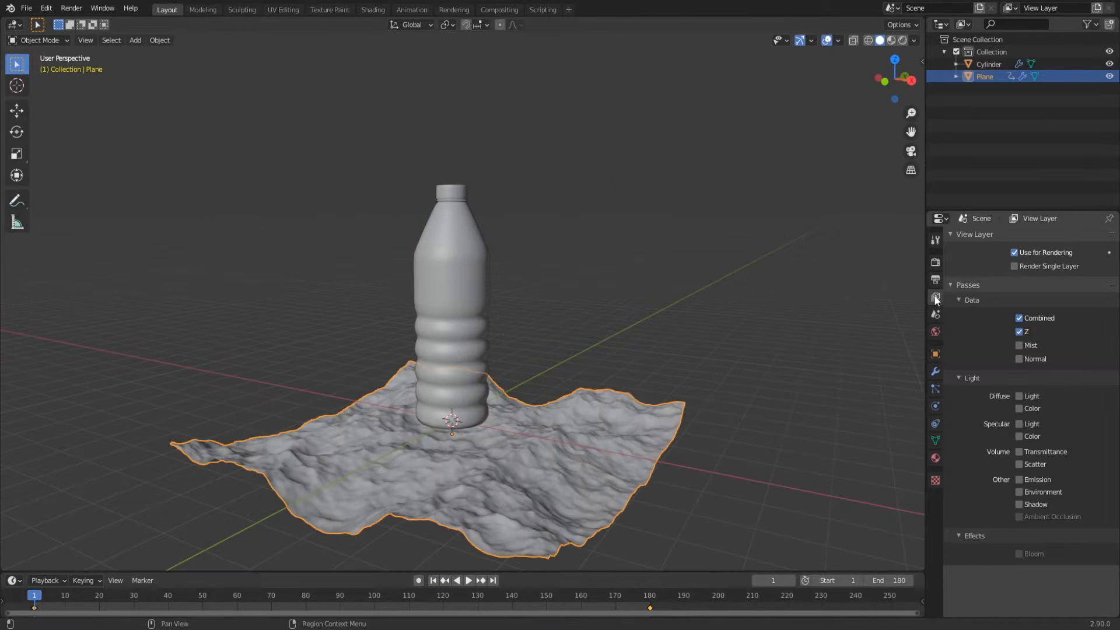
left_click(935, 280)
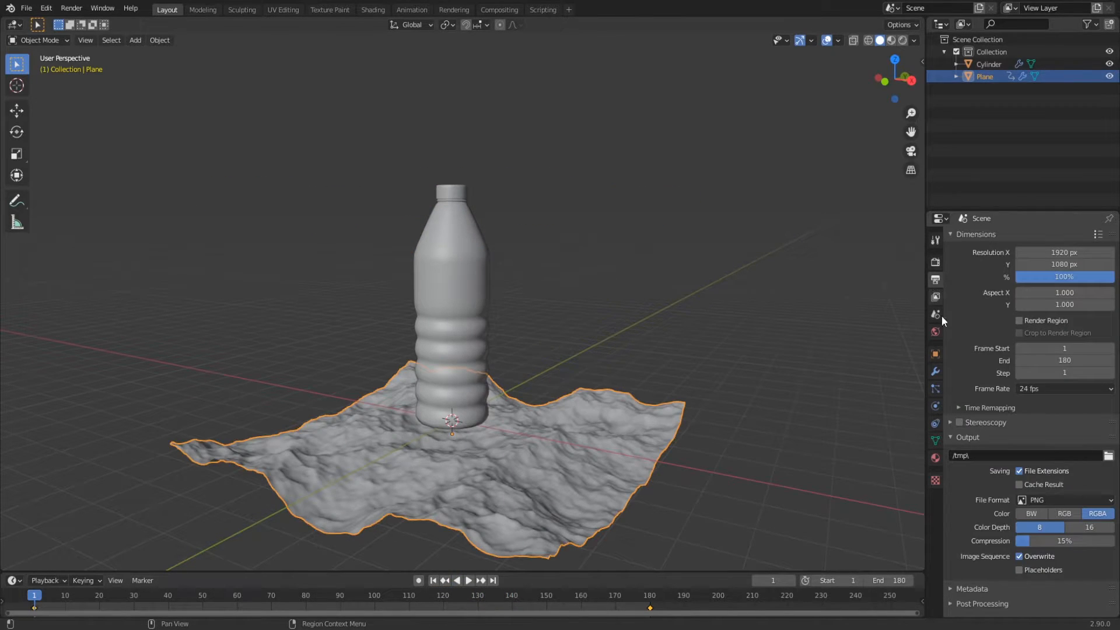
left_click(1044, 390)
left_click(1038, 449)
Step: Try a different Time value on the plane's Ocean modifier and undo the change
left_click(934, 370)
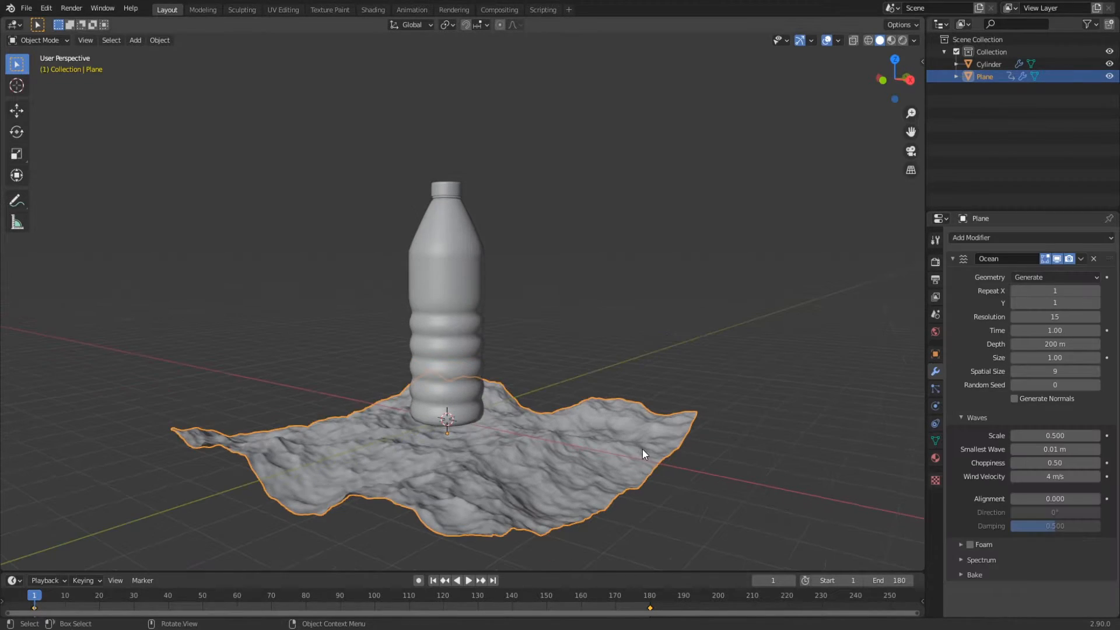
left_click(1044, 349)
mouse_move(1054, 331)
left_mouse_down()
mouse_move(1027, 330)
mouse_move(1047, 330)
left_mouse_up()
key("ctrl+z")
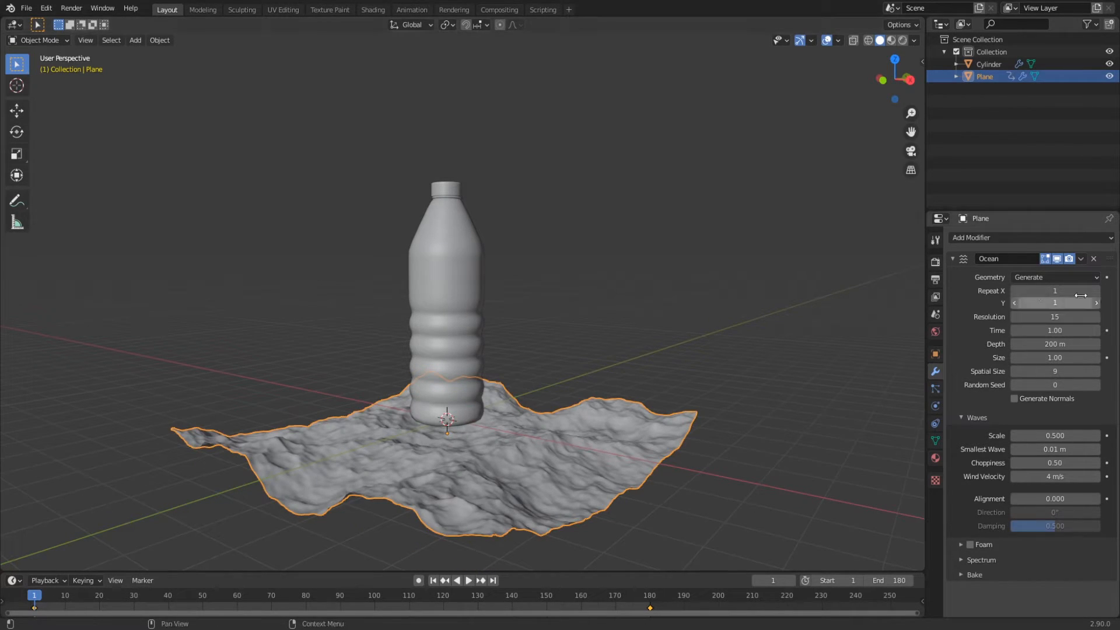
Step: Keyframe the Ocean modifier's Time at 1 on frame 1 and at 4 on frame 180, and preview the animation
left_click(493, 581)
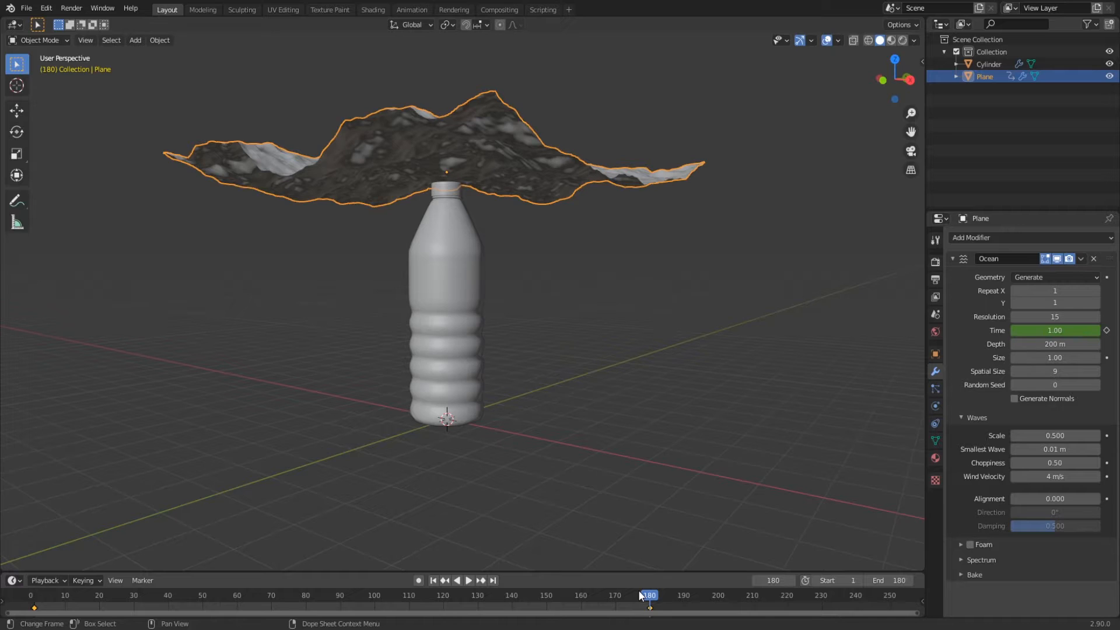
mouse_move(649, 593)
left_mouse_down()
mouse_move(161, 621)
mouse_move(27, 600)
mouse_move(602, 581)
mouse_move(649, 600)
left_mouse_up()
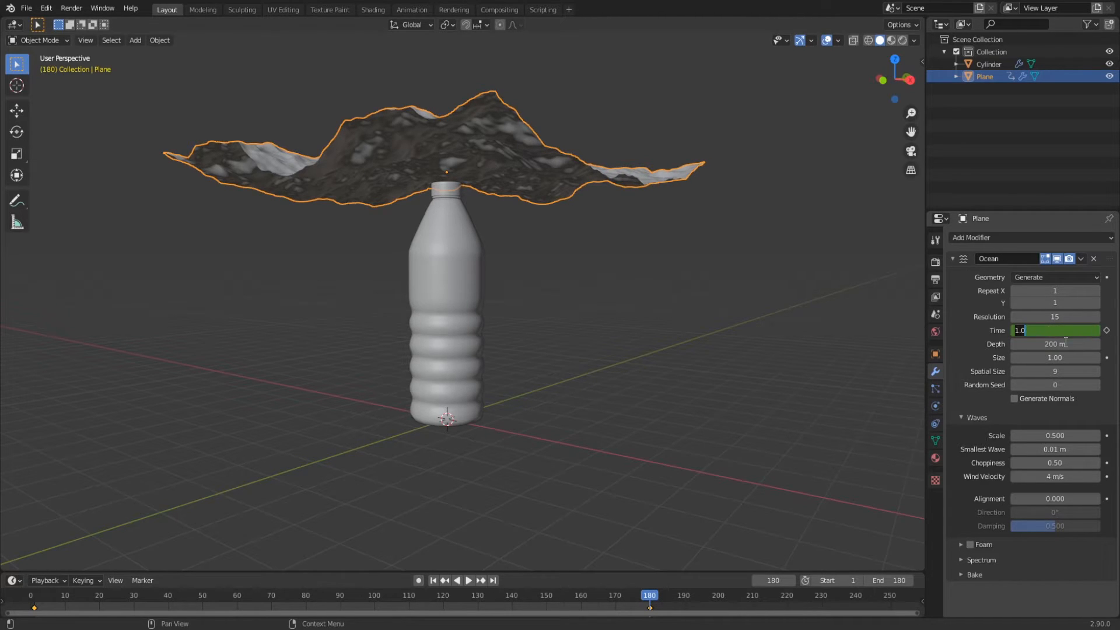
type("4")
key("Return")
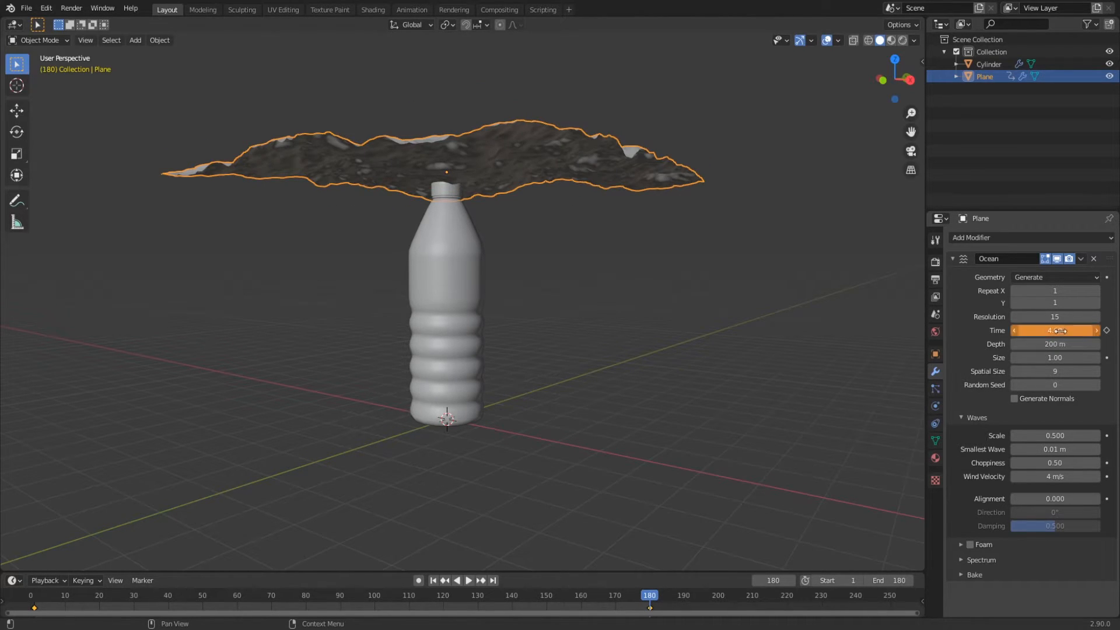
left_click(469, 580)
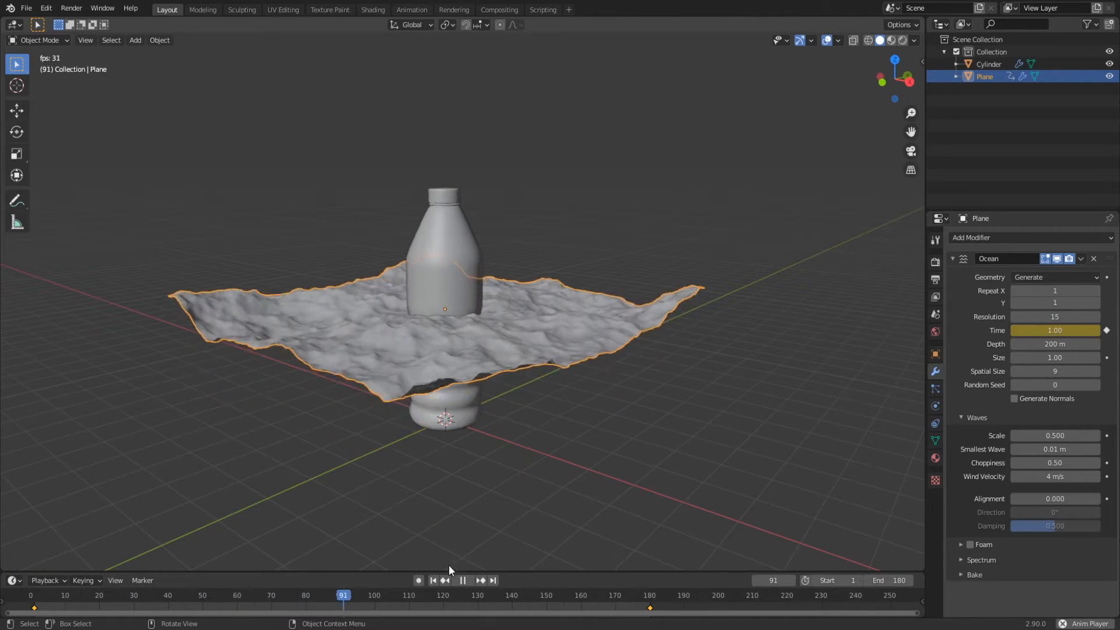
key("Escape")
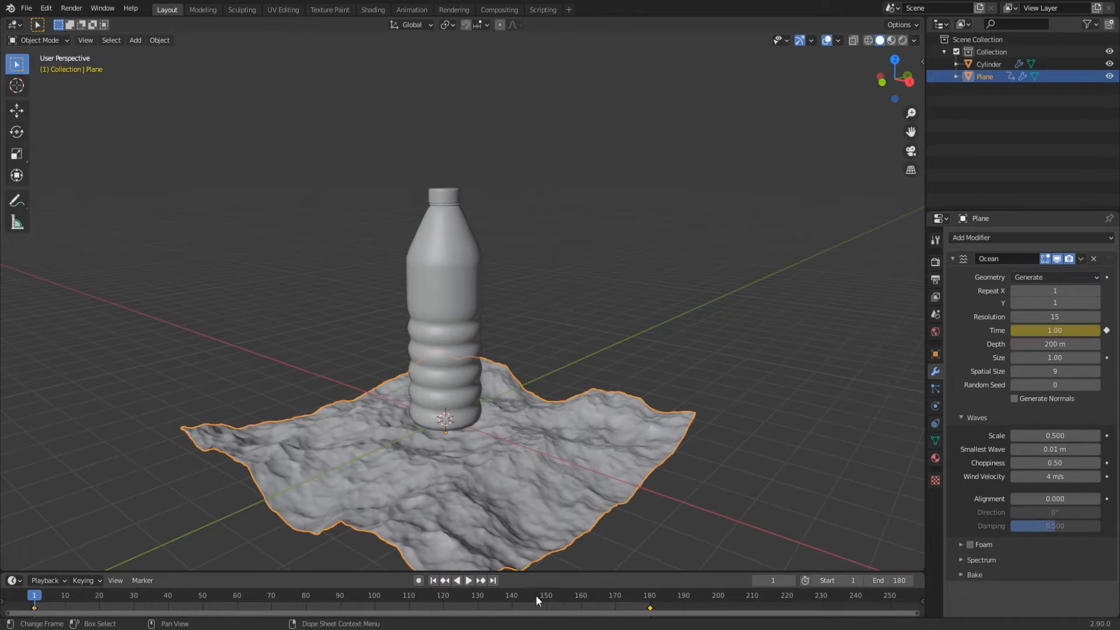
Step: Set the plane's keyframe interpolation to Linear, play the animation to check the motion, and return to frame 1
right_click(648, 608)
mouse_move(638, 529)
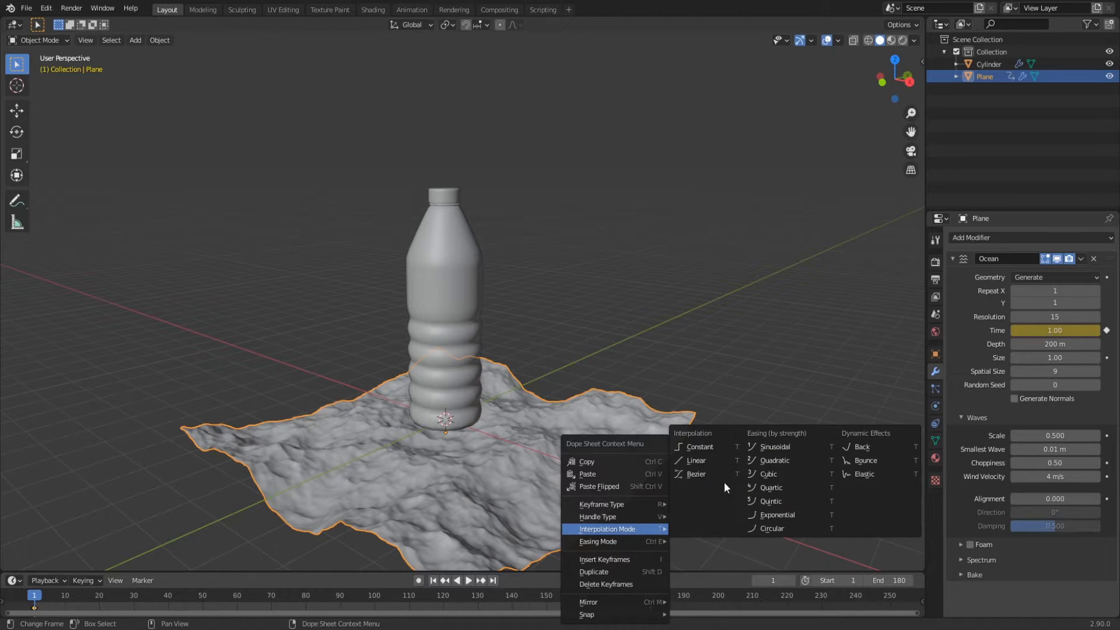
left_click(698, 461)
key("space")
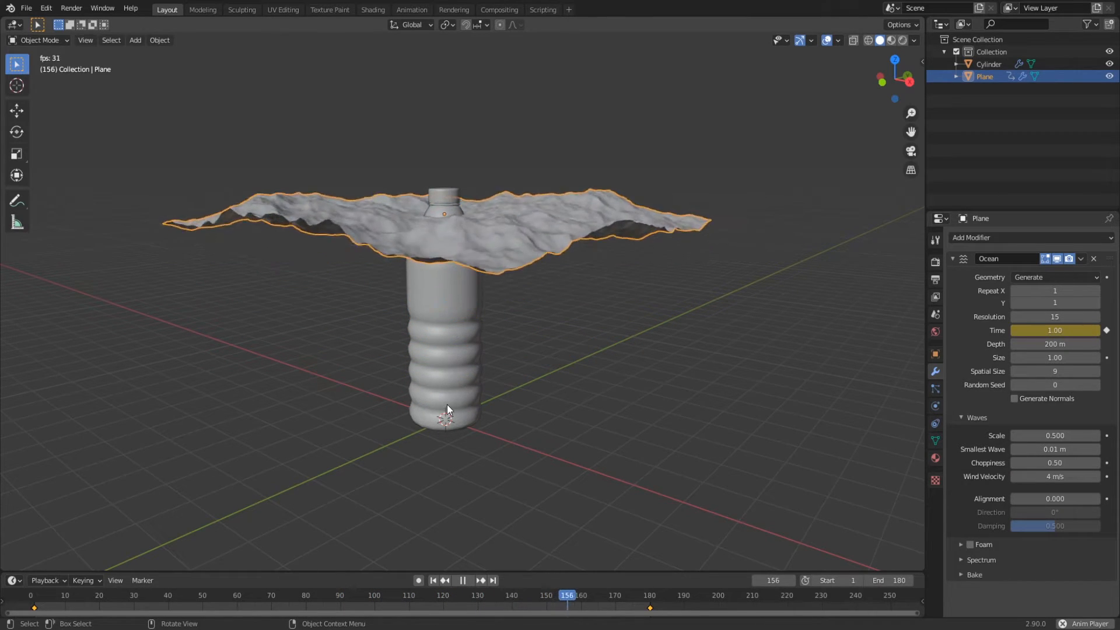
left_click(462, 580)
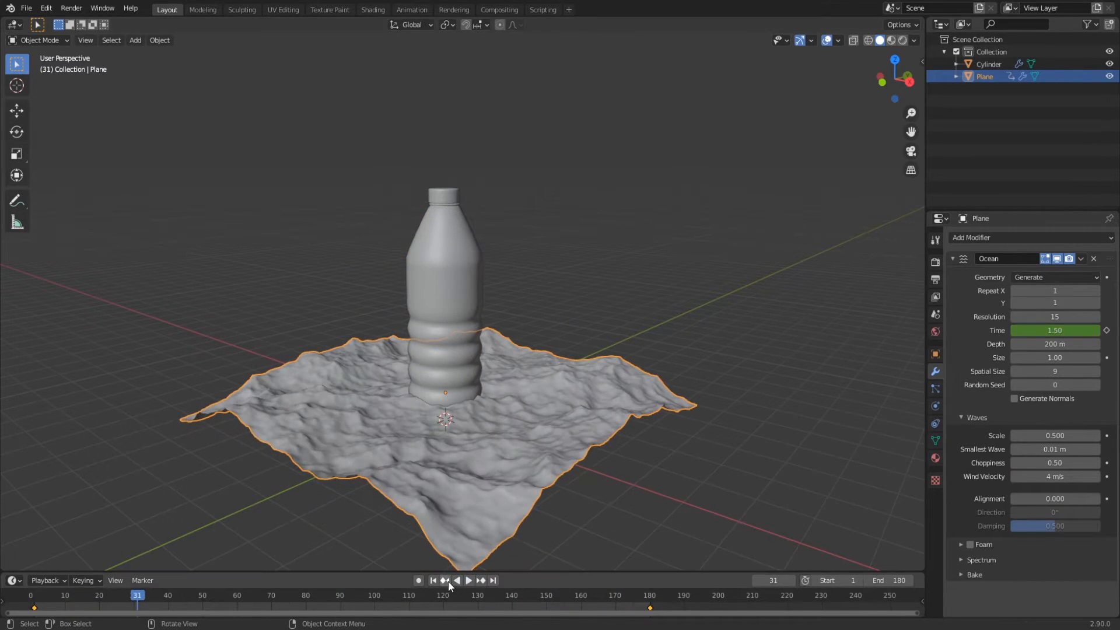
left_click(439, 580)
Step: Add a Shrinkwrap modifier to the bottle, below its Subdivision modifier
left_click(468, 309)
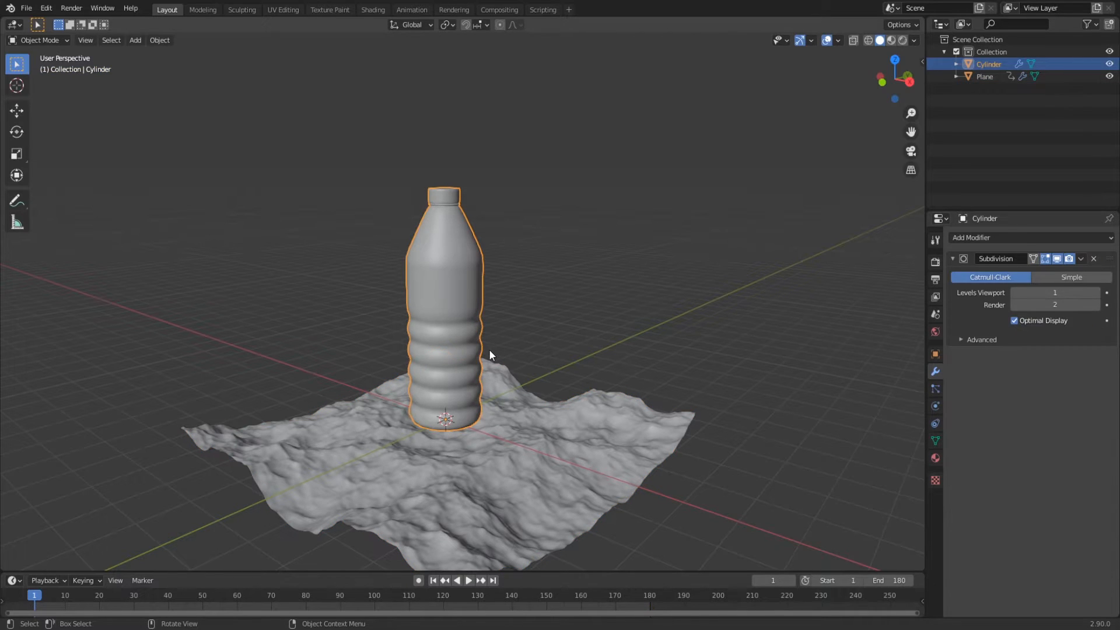
left_click(1013, 239)
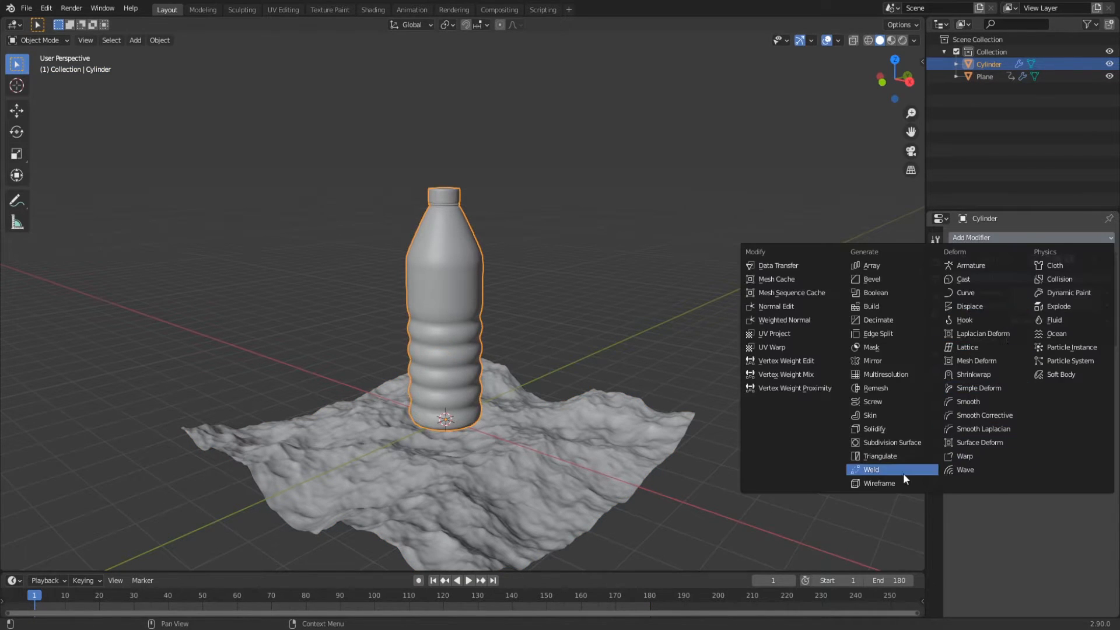
left_click(980, 378)
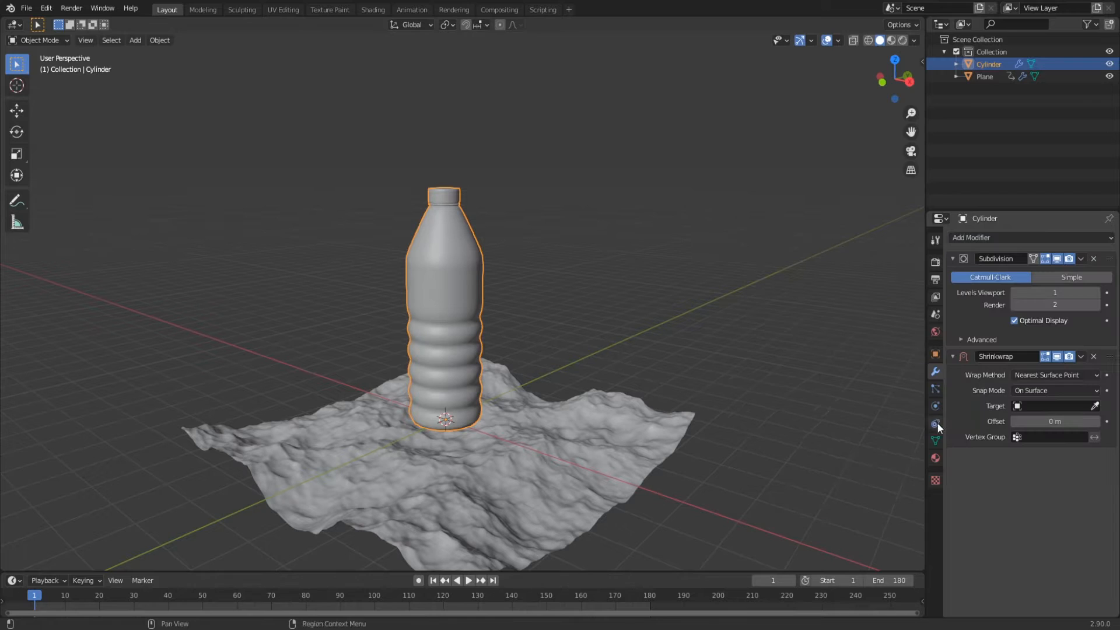
scroll(724, 362, "up", 3)
middle_click_drag(657, 383, 593, 326, "shift")
scroll(652, 318, "down", 2)
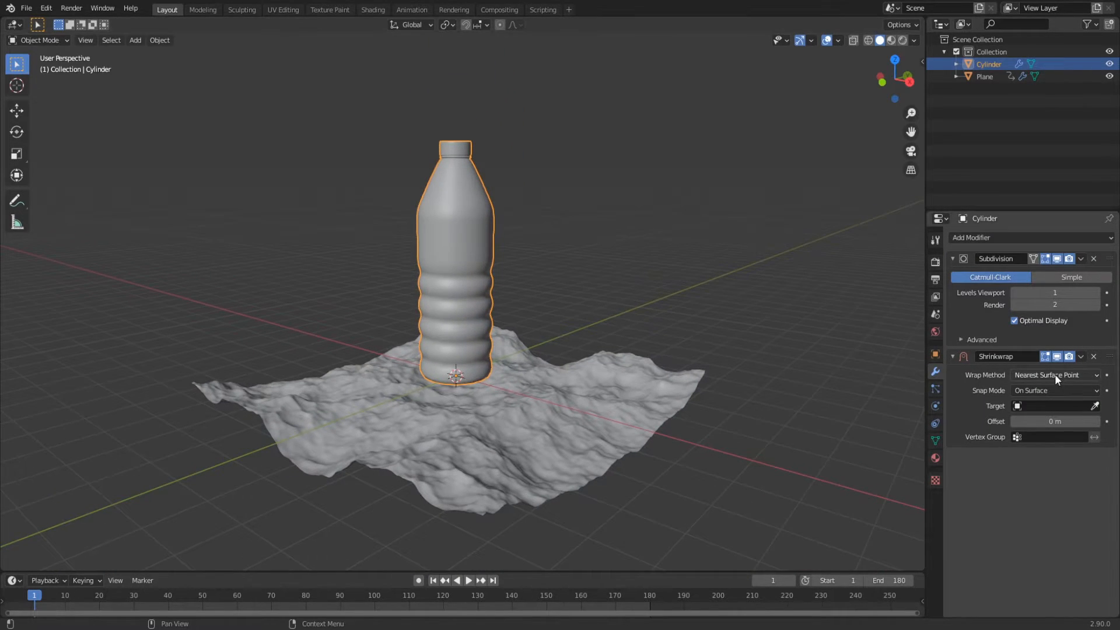
Step: Set the Shrinkwrap to the Project wrap method and Above Surface snap mode, projecting along Z in the Negative direction only
left_click(1030, 375)
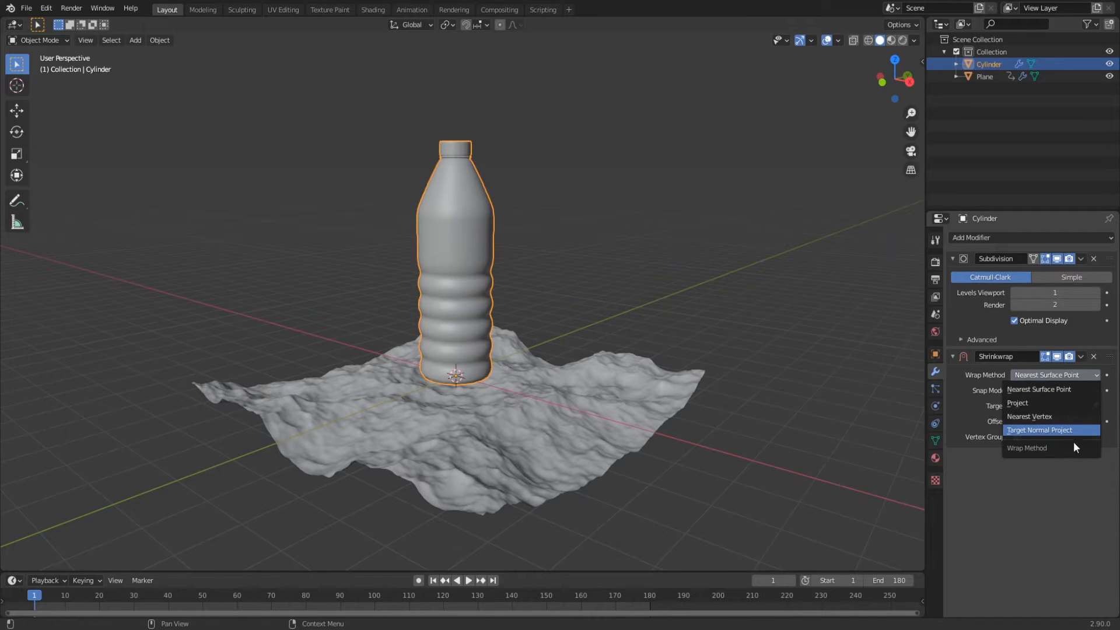
left_click(1041, 403)
left_click(1055, 391)
left_click(1030, 456)
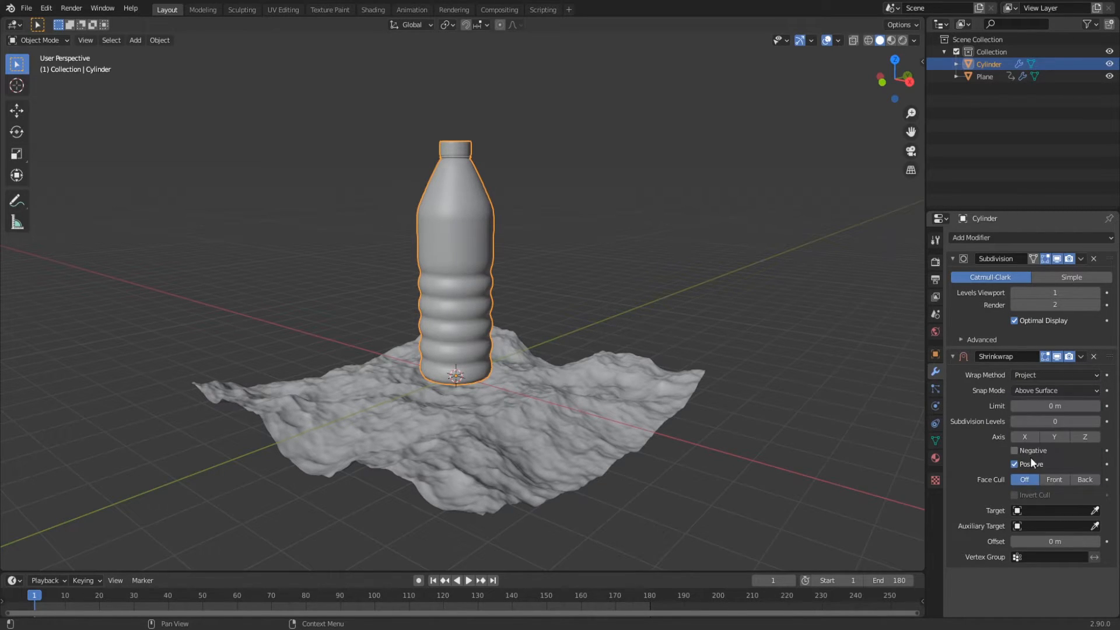
left_click(1014, 451)
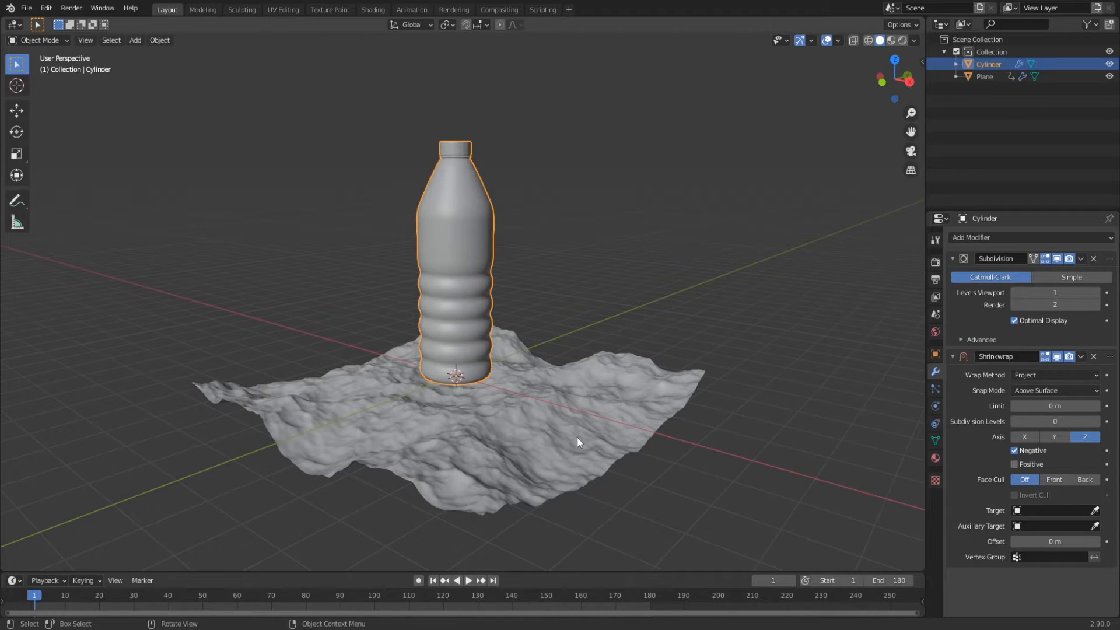
Step: Assign the ocean plane as the target of the bottle's Shrinkwrap modifier
left_click(502, 421)
left_click(456, 282)
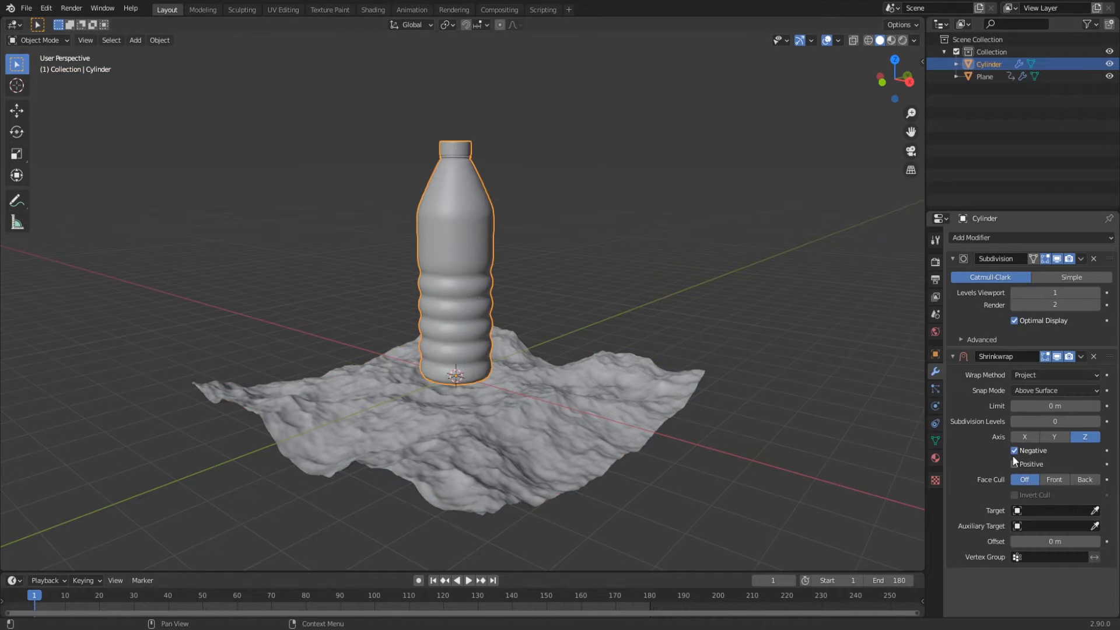
left_click(1095, 510)
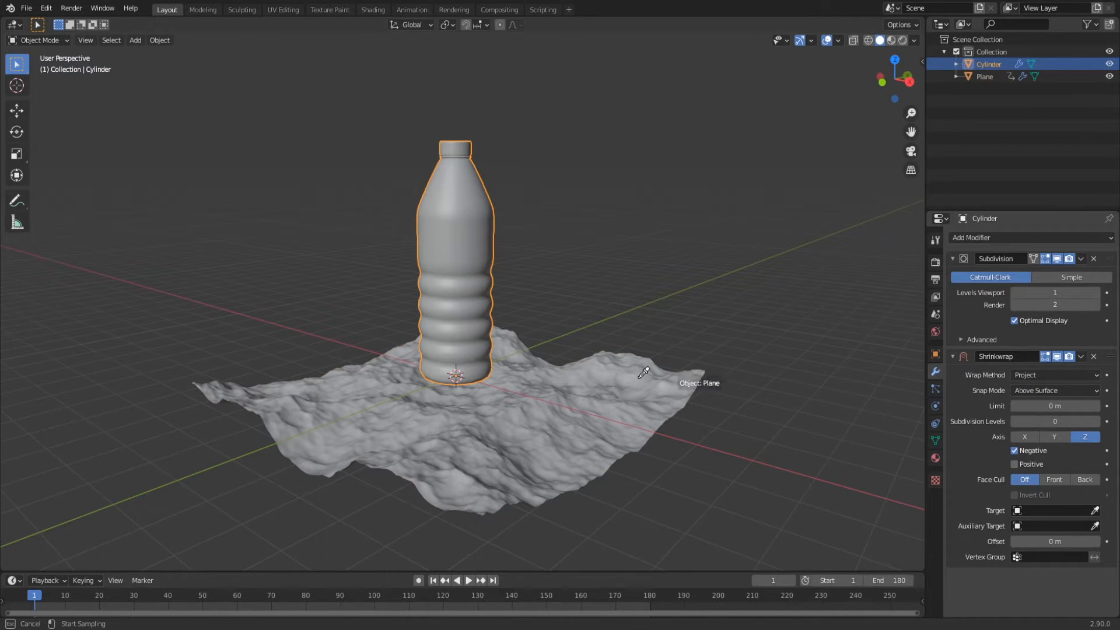
left_click(583, 401)
Step: Hide the ocean plane in the viewport and play the animation to check how the bottle fills upward
left_click(463, 439)
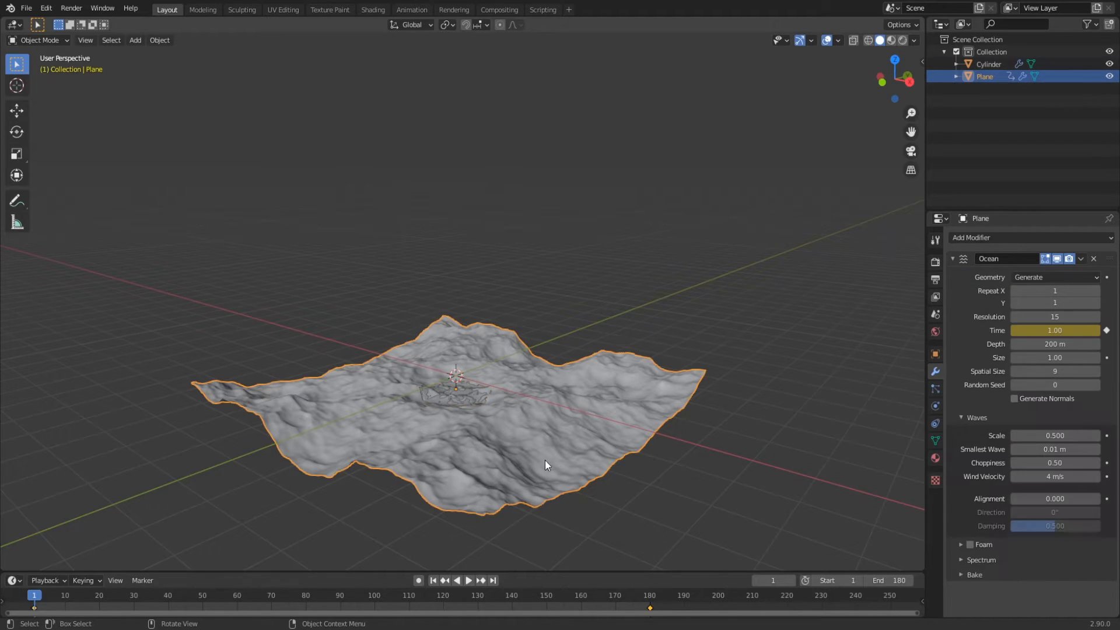
key("h")
left_click(468, 580)
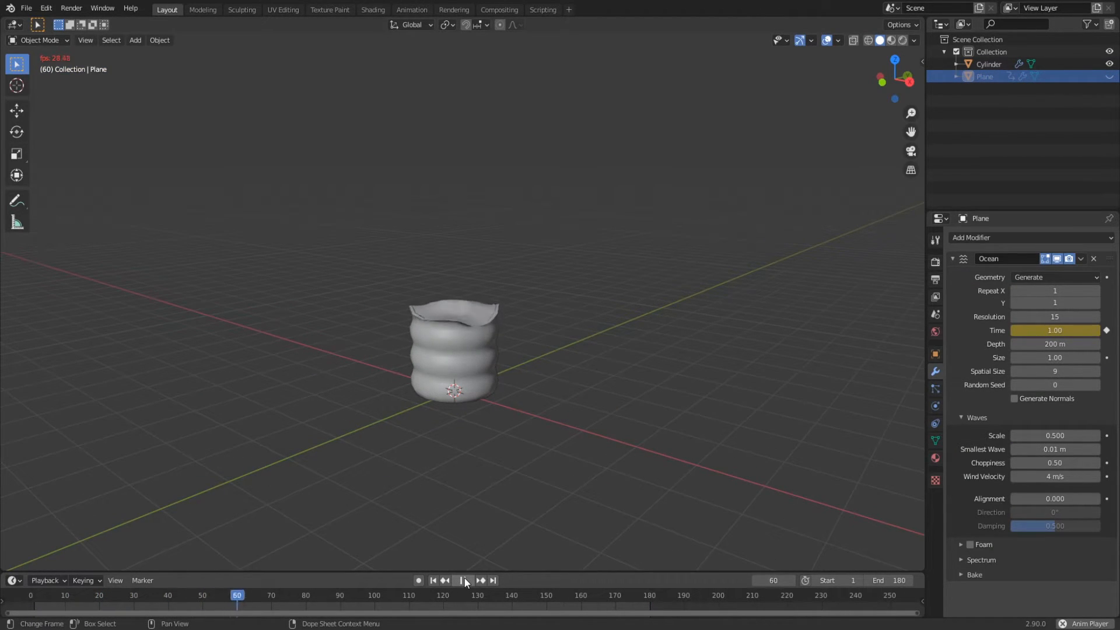
scroll(523, 309, "up", 2)
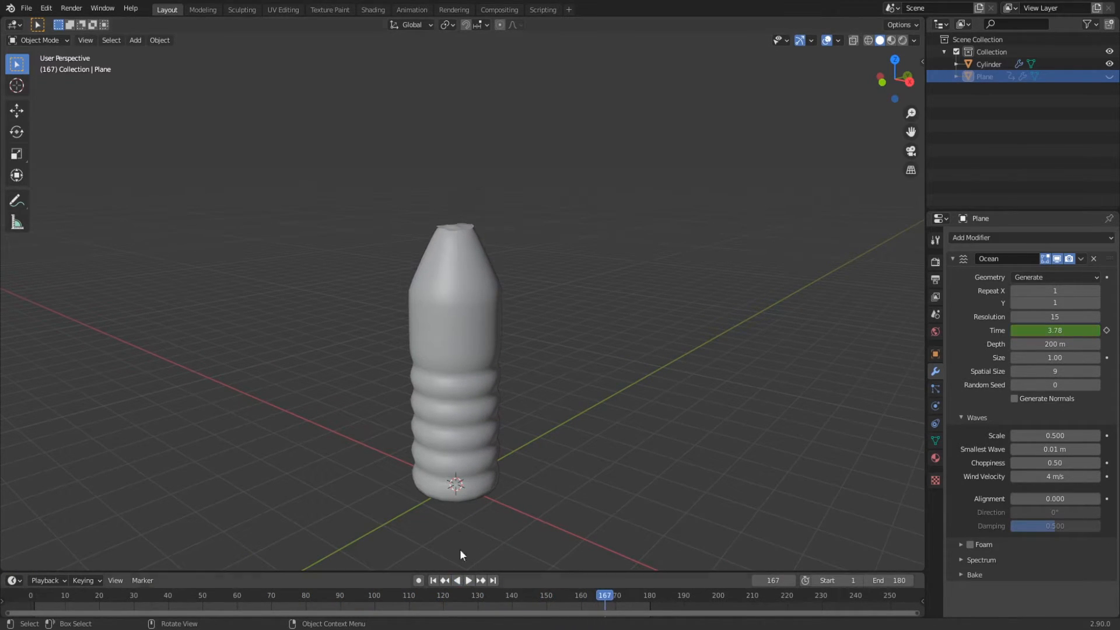
Step: At frame 90, set the bottle's Subdivision levels to 4 for both viewport and render, and inspect its wavy top surface
left_click(341, 586)
left_click(491, 406)
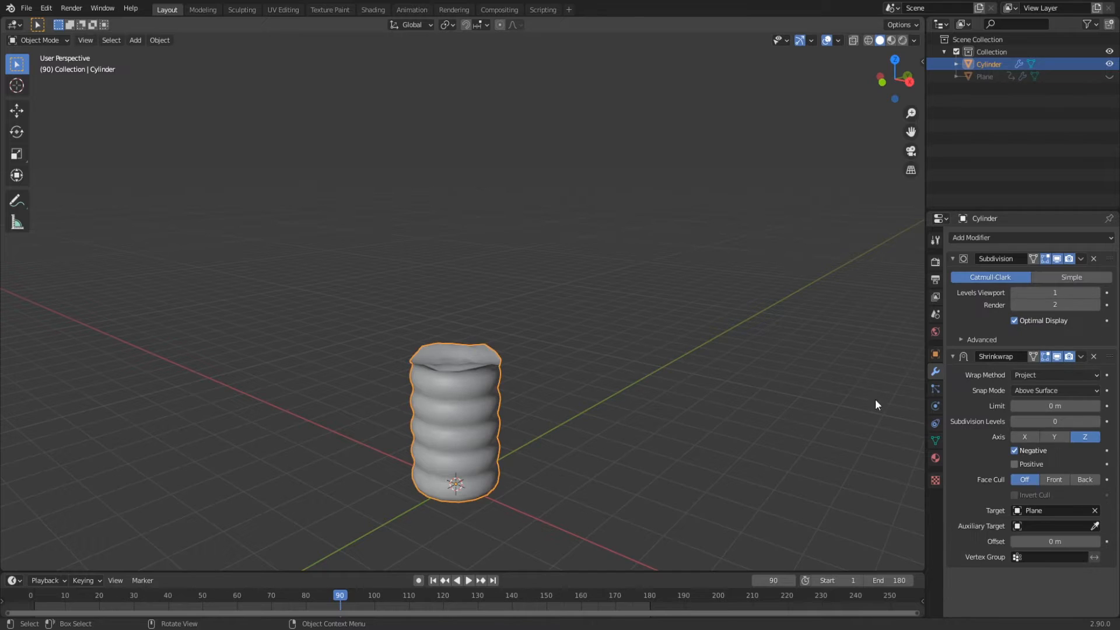
left_click(1096, 293)
left_click(1096, 294)
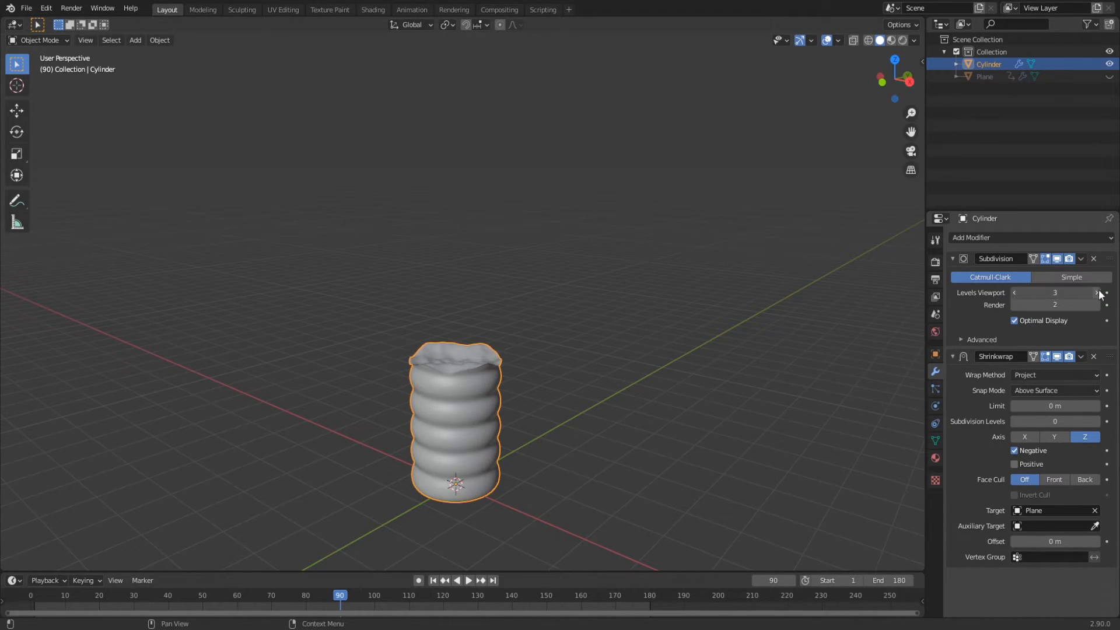
left_click(1097, 292)
scroll(423, 390, "up", 3)
scroll(481, 415, "down", 2)
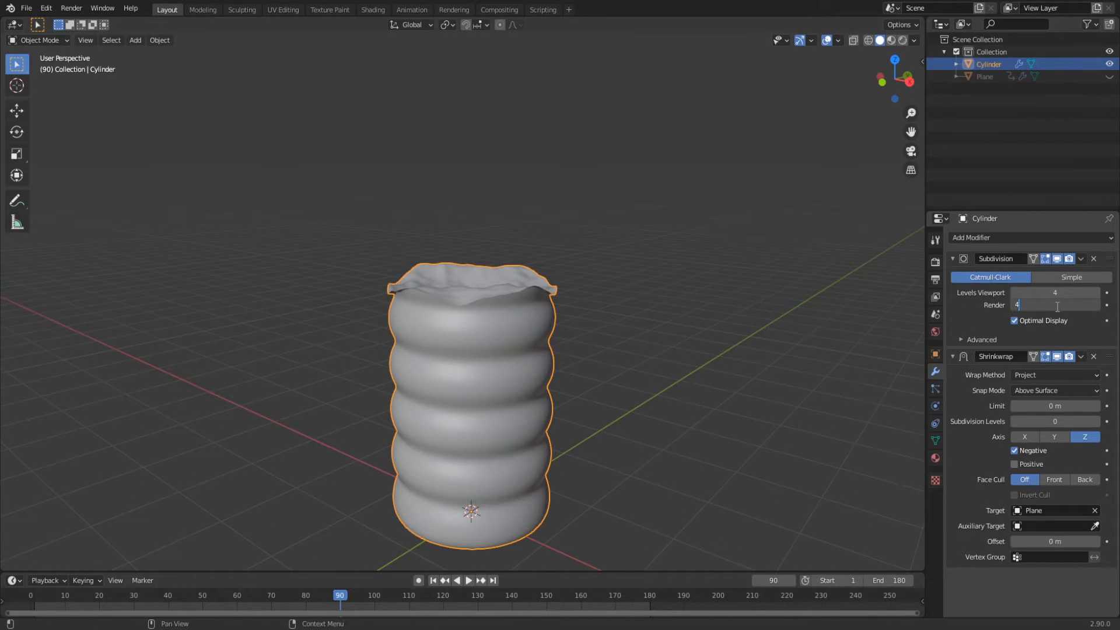
middle_click_drag(489, 288, 489, 316)
scroll(489, 344, "up", 3)
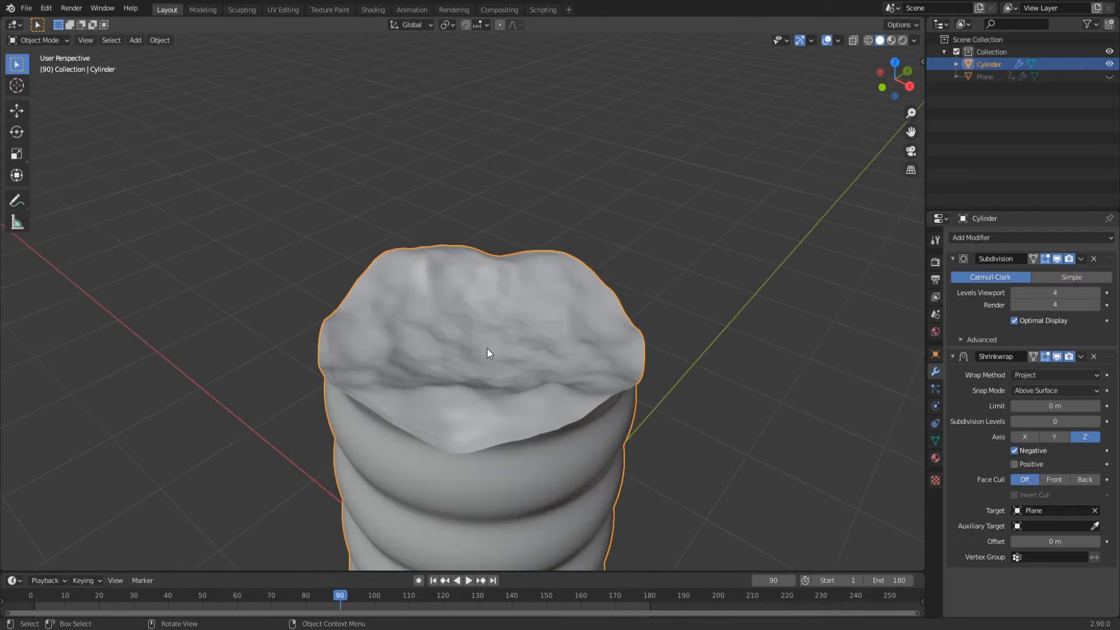
scroll(488, 349, "down", 1)
Step: Set the bottle's viewport Subdivision level to 2, play the animation from frame 1 to check it, and return to frame 1
key("Return")
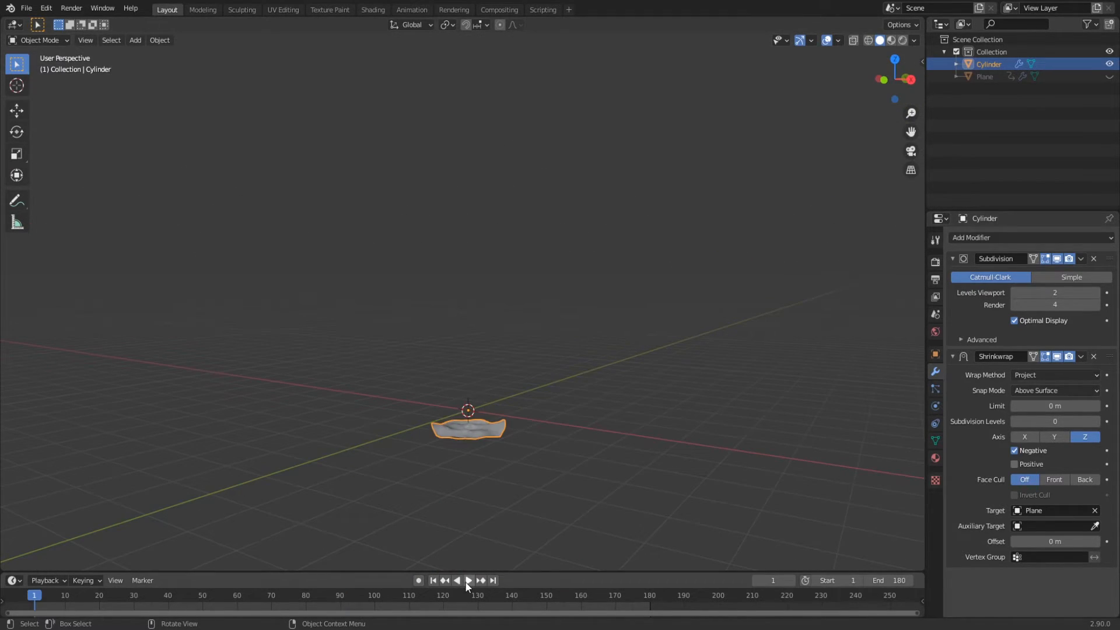
left_click(467, 581)
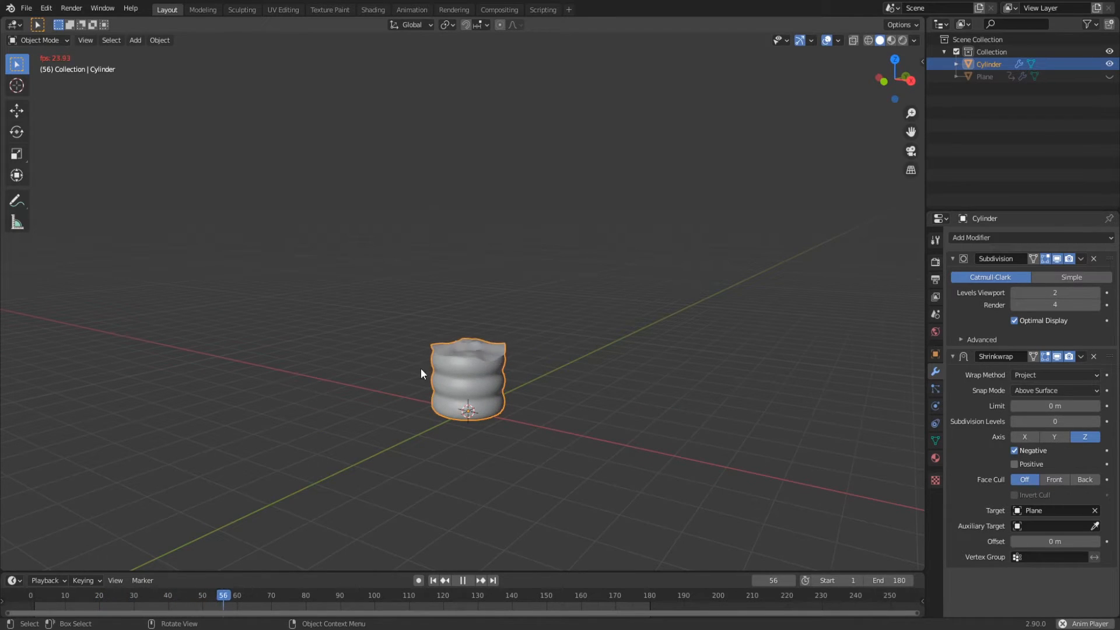
left_click(463, 582)
left_click(434, 580)
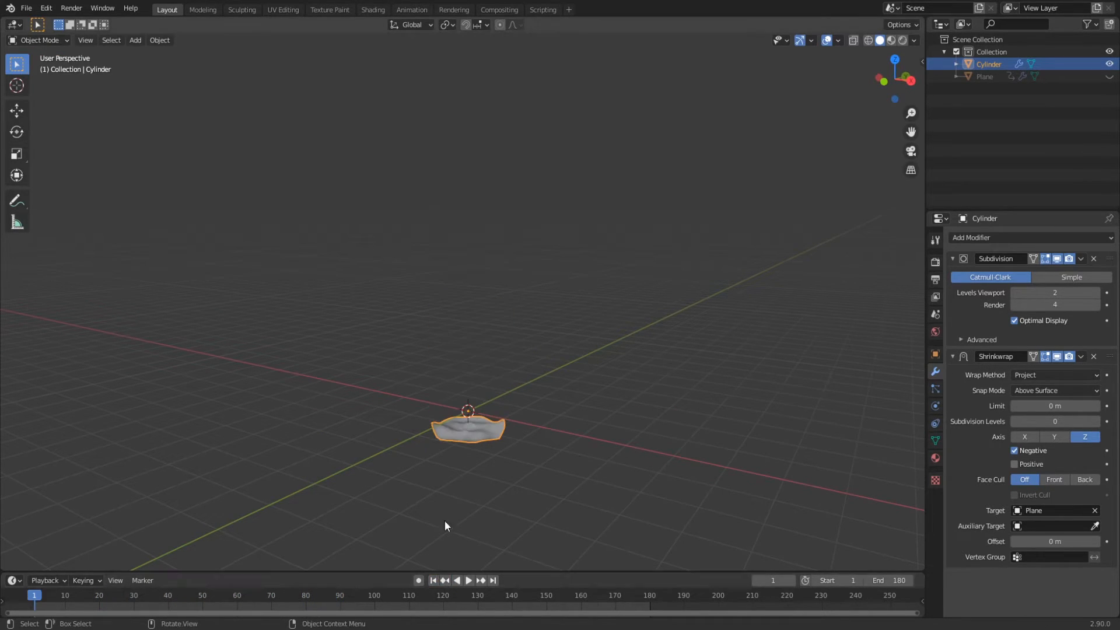
left_click(470, 581)
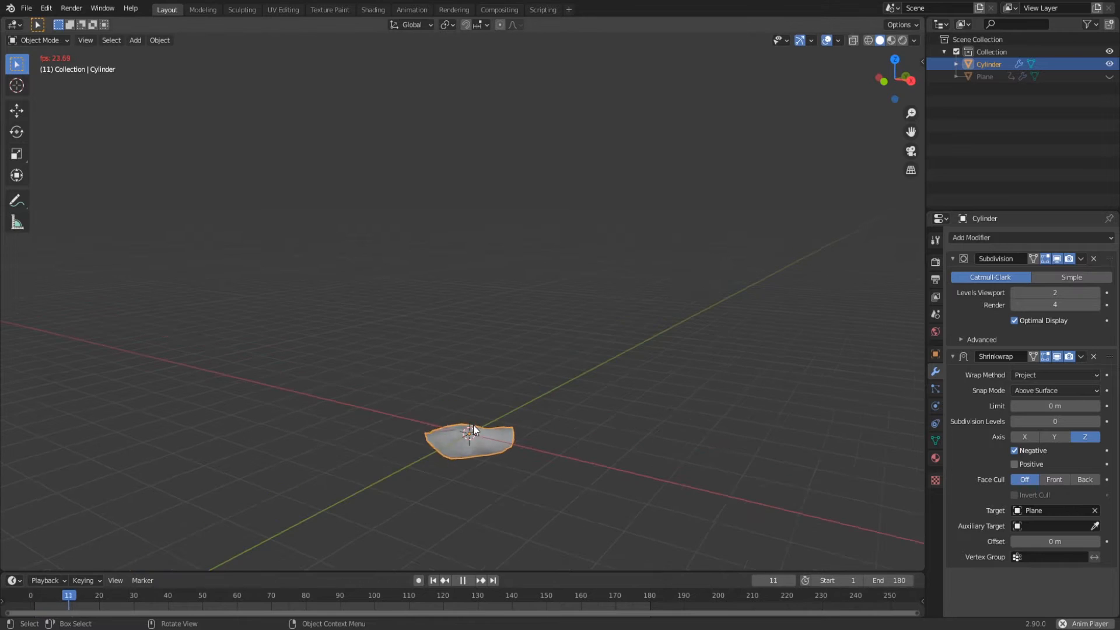
left_click(464, 581)
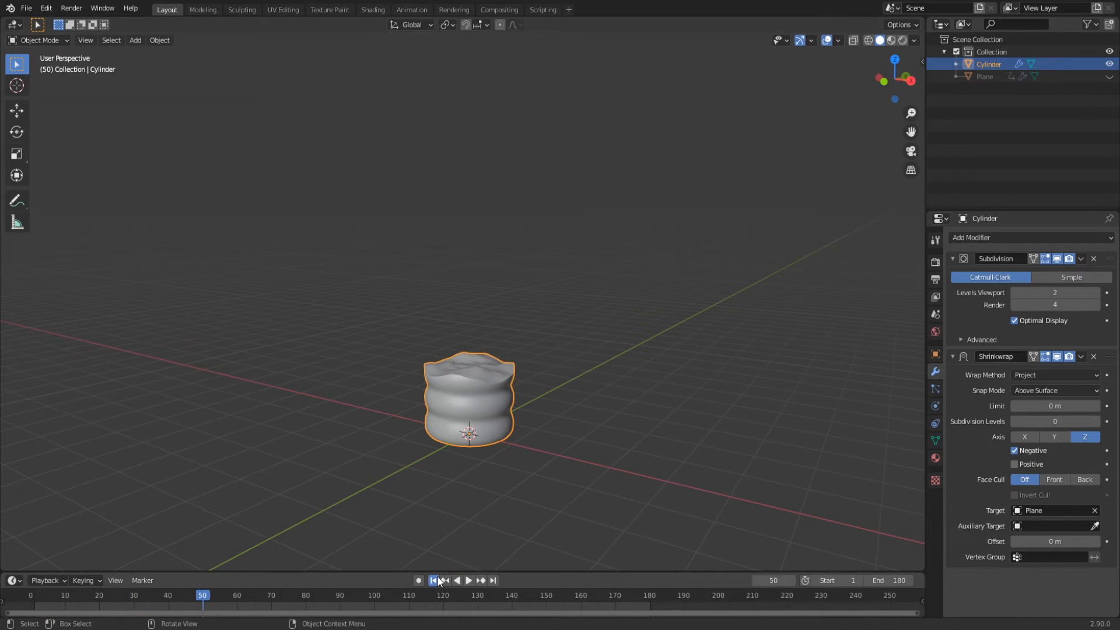
left_click(433, 580)
Step: Add a cube at the world origin and move it -1 m along Z
middle_click_drag(498, 463, 493, 407)
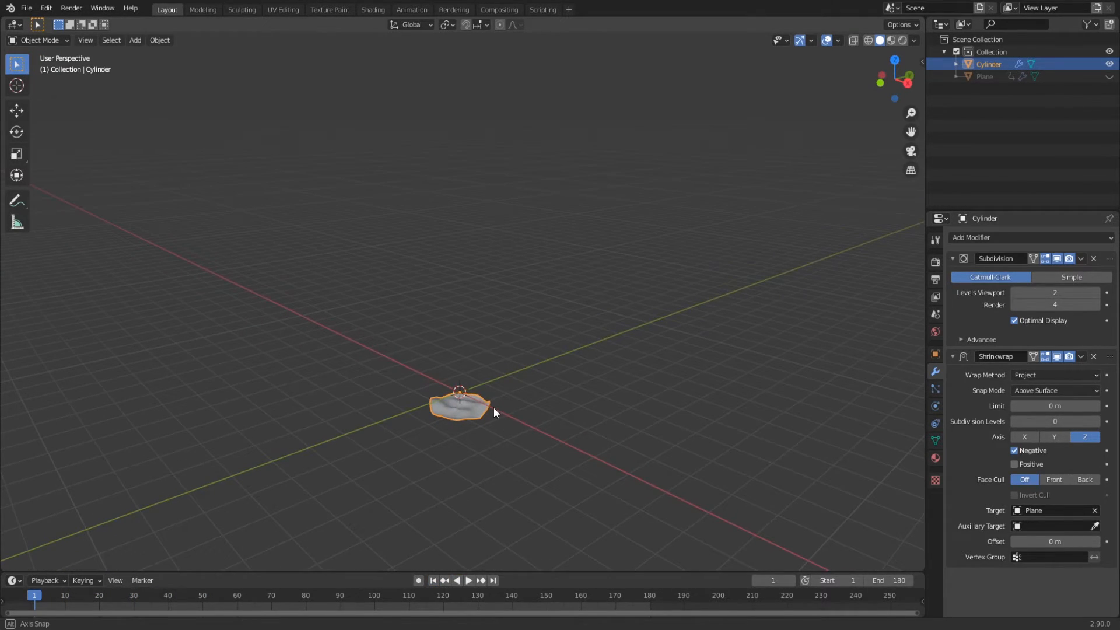
left_click(522, 423)
key("shift+a")
key("Escape")
key("shift+a")
left_click(560, 390)
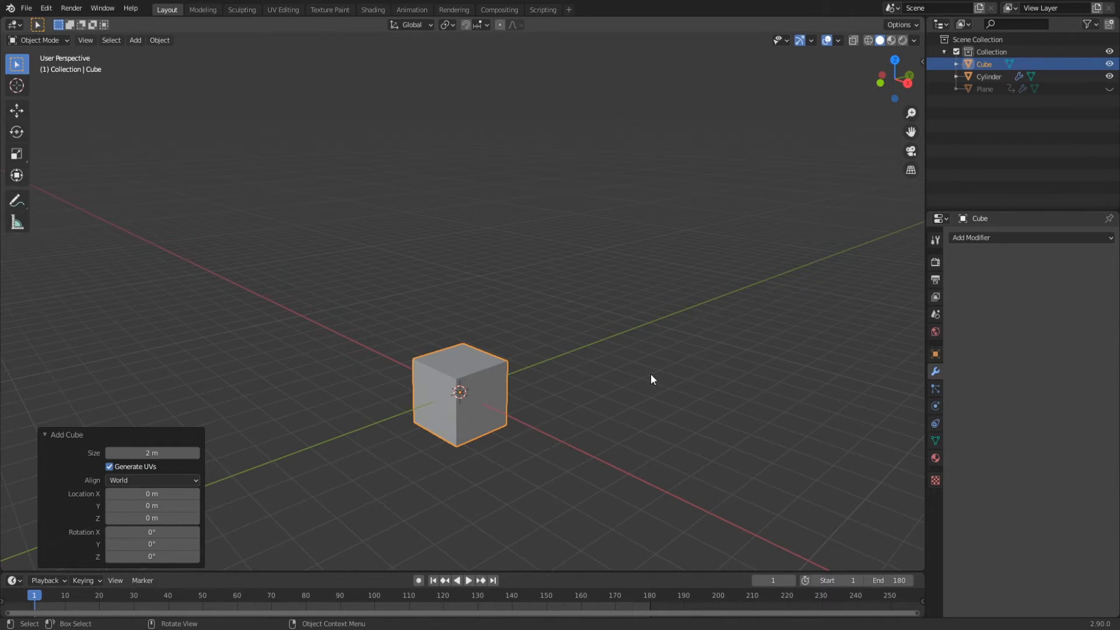
type("gz-1")
key("Return")
Step: Raise the cube along Z by about 0.02 m so its upper face sits slightly above the bottle's base
middle_click_drag(465, 397, 490, 401)
scroll(490, 401, "up", 2)
middle_click_drag(490, 479, 497, 341, "shift")
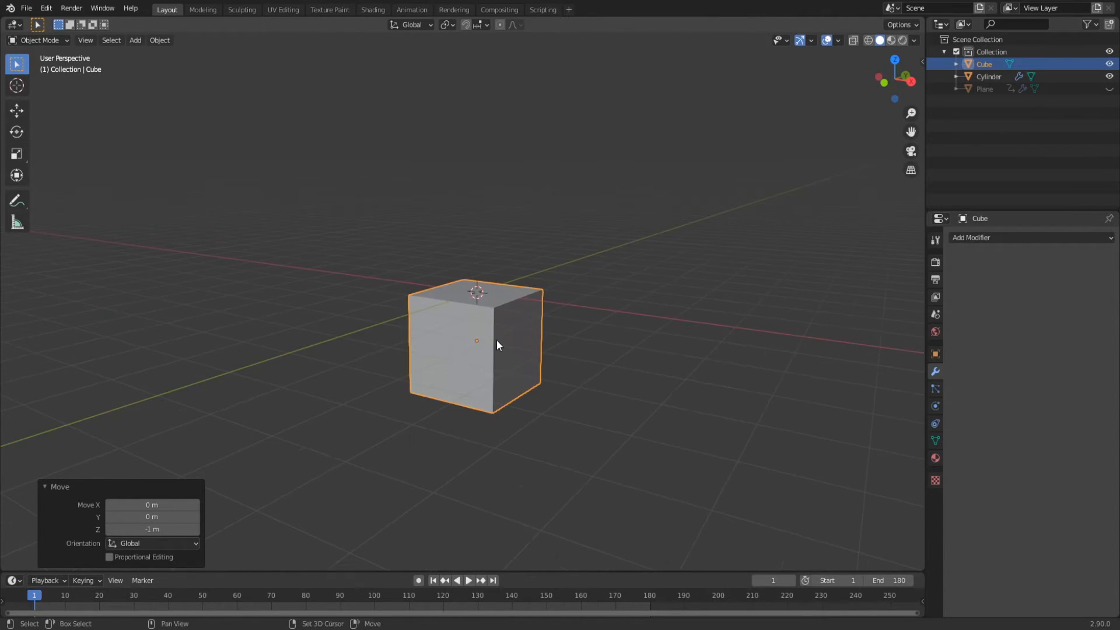
key("g")
key("z")
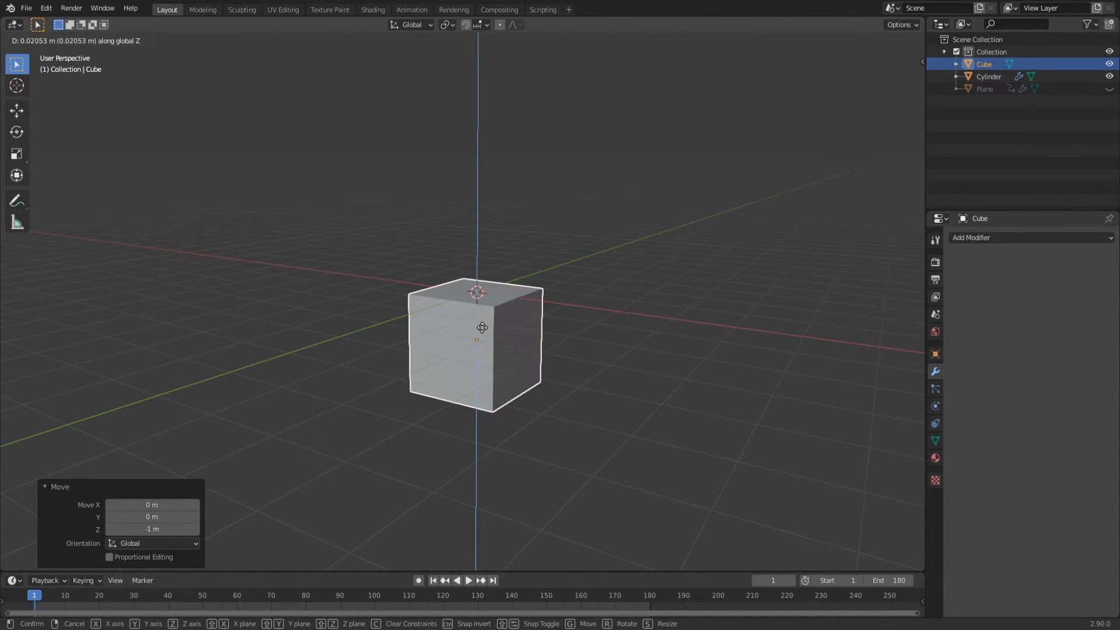
left_click(500, 321)
middle_click_drag(572, 325, 576, 317)
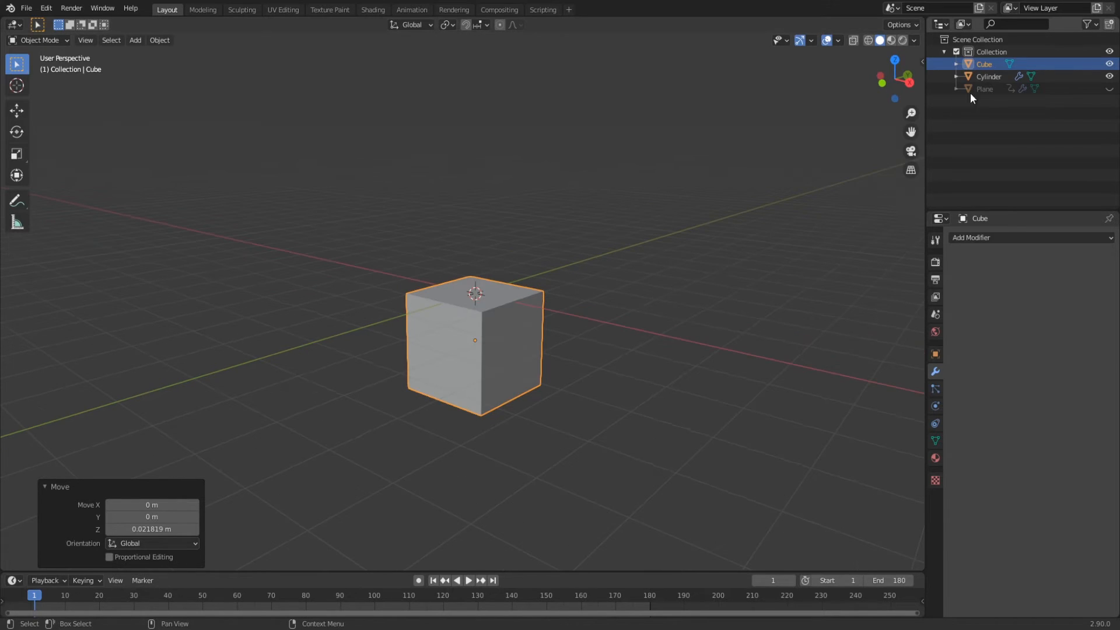
Step: Add a Boolean modifier in Difference mode to the bottle with the cube as its object, and hide the cube
left_click(995, 75)
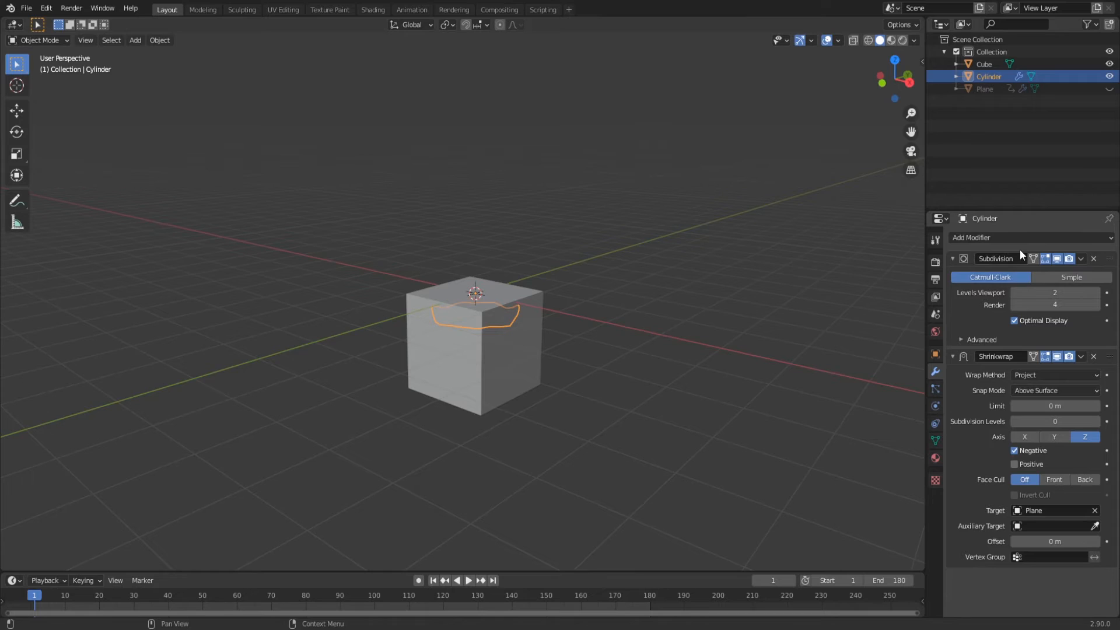
left_click(1004, 237)
left_click(892, 296)
scroll(978, 547, "down", 1)
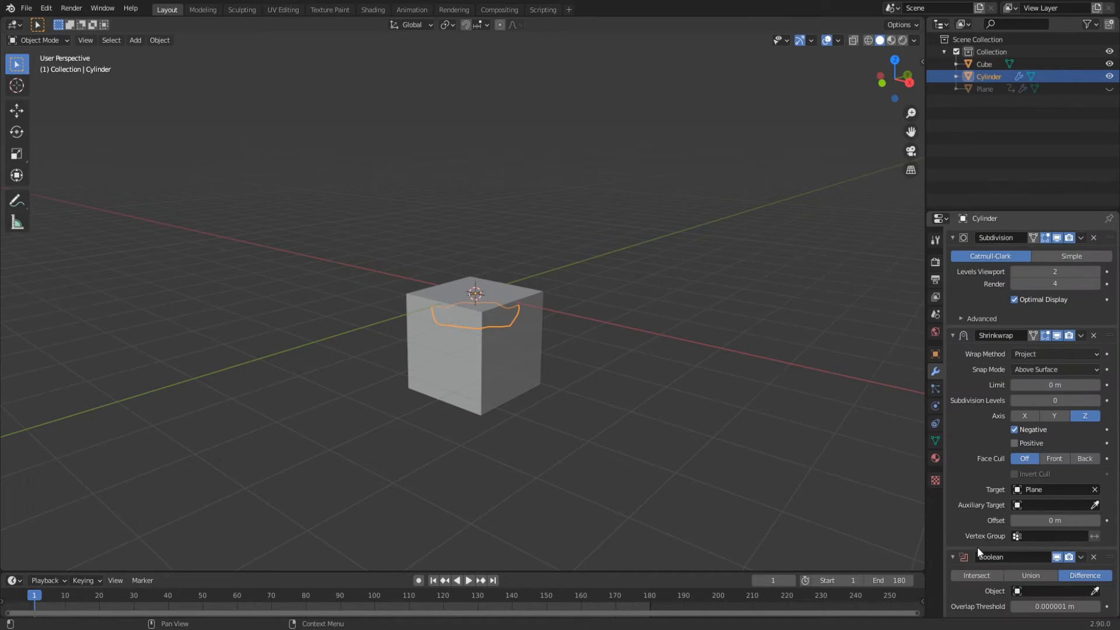
left_click(1095, 591)
left_click(491, 364)
left_click(481, 384)
key("h")
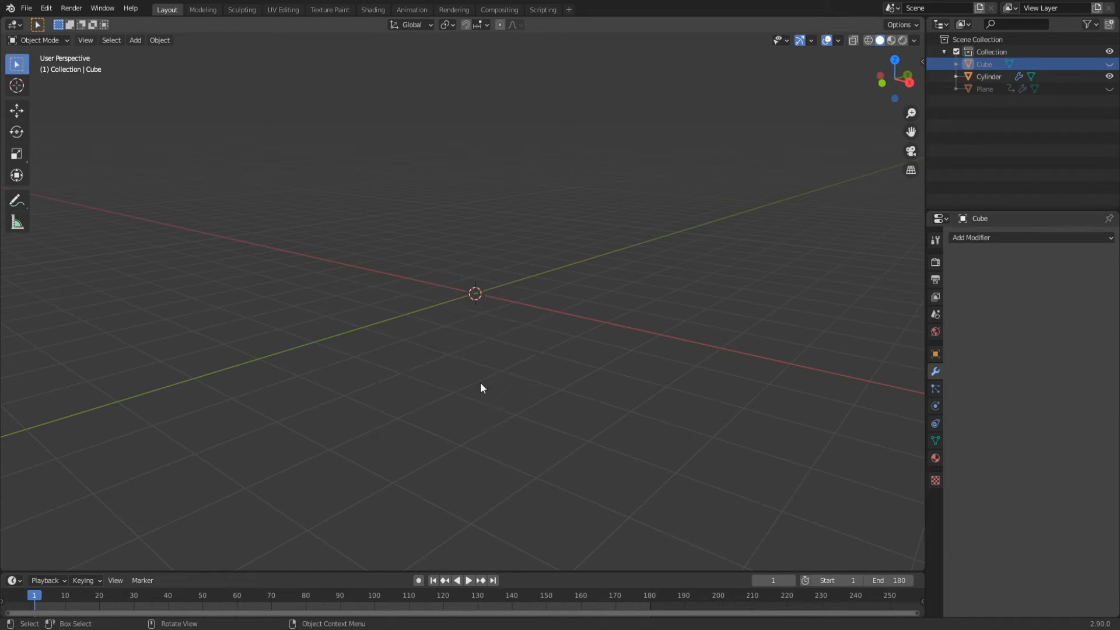
Step: Play the animation and examine the bottle's base and rising wavy surface with the cube hidden
left_click(471, 579)
middle_click_drag(579, 226, 574, 370)
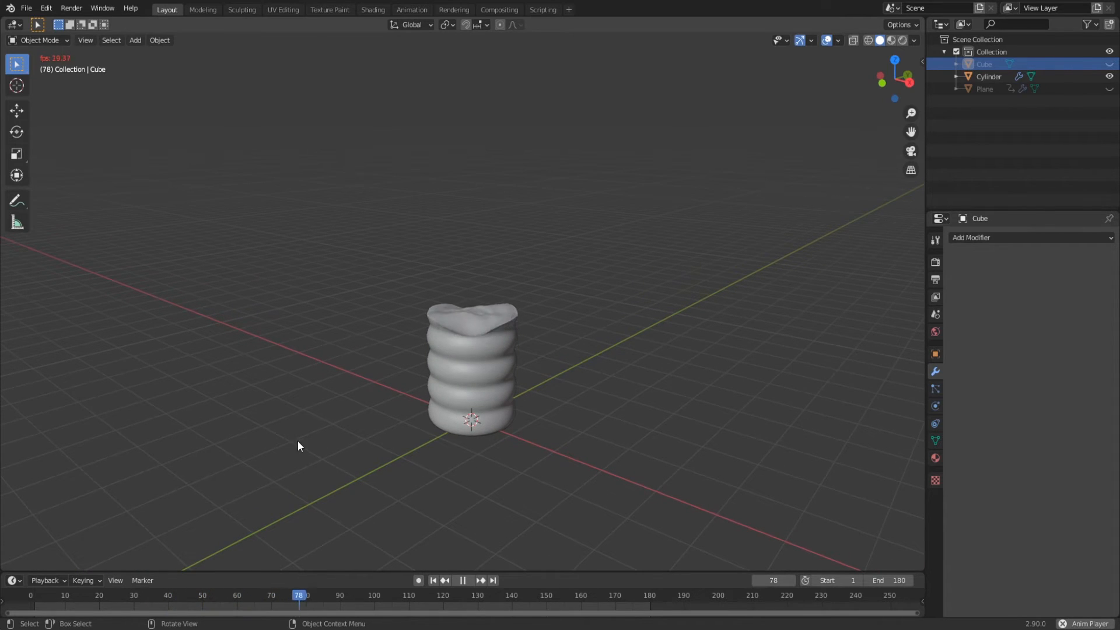
middle_click_drag(489, 376, 470, 411, "shift")
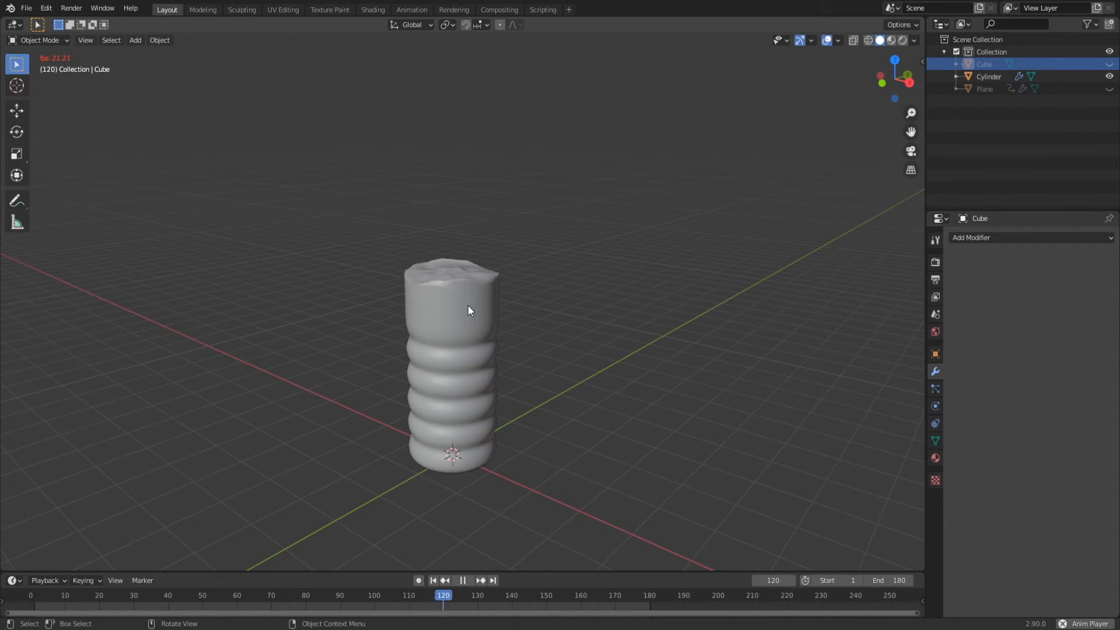
middle_click_drag(473, 306, 455, 307, "shift")
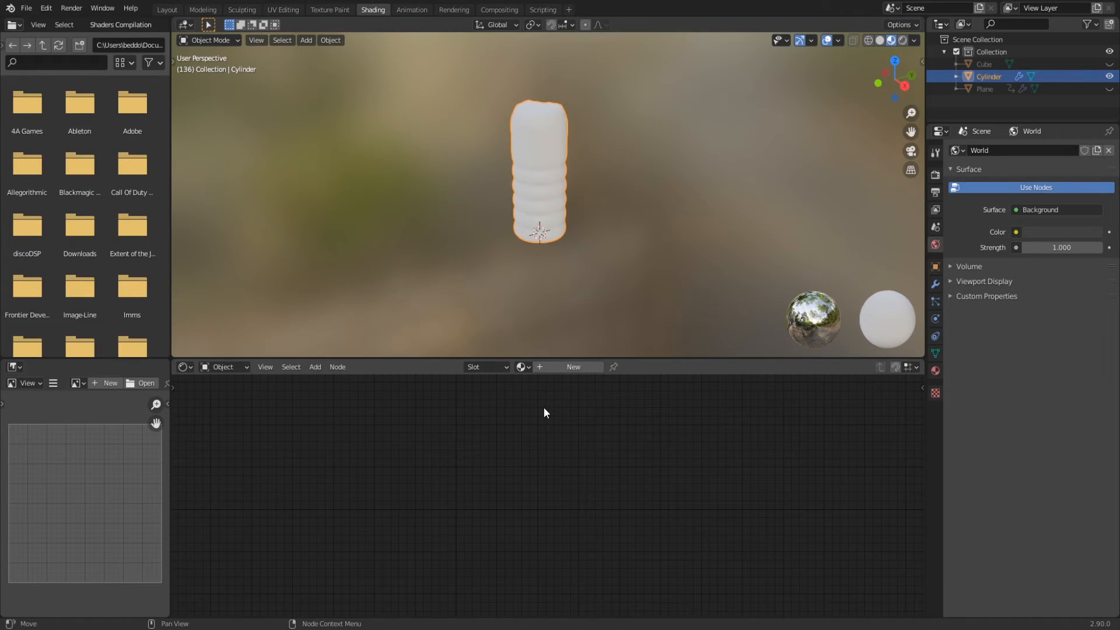
Step: Create a new material for the bottle mesh and set its Base Color to a medium blue
scroll(569, 219, "up", 4)
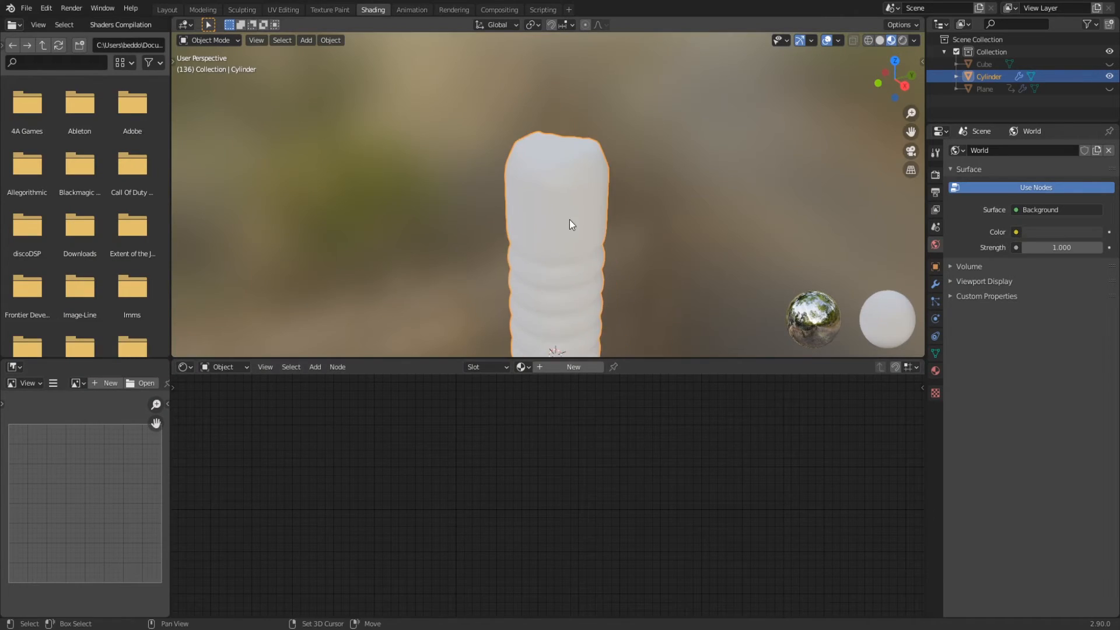
left_click(573, 367)
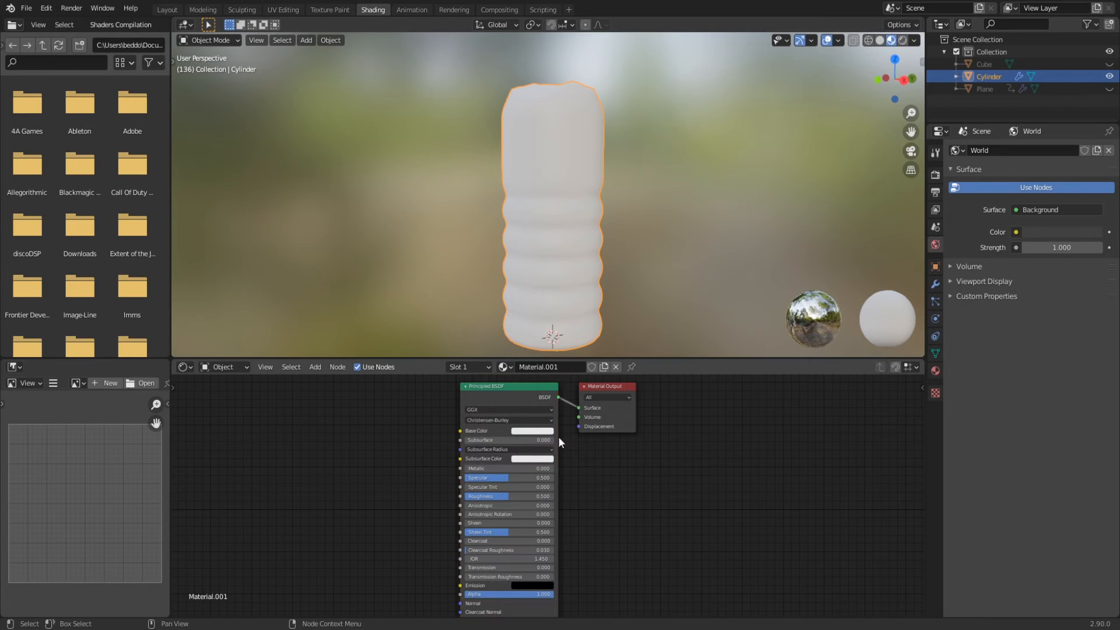
left_click(542, 431)
left_click(557, 325)
left_click_drag(582, 314, 582, 321)
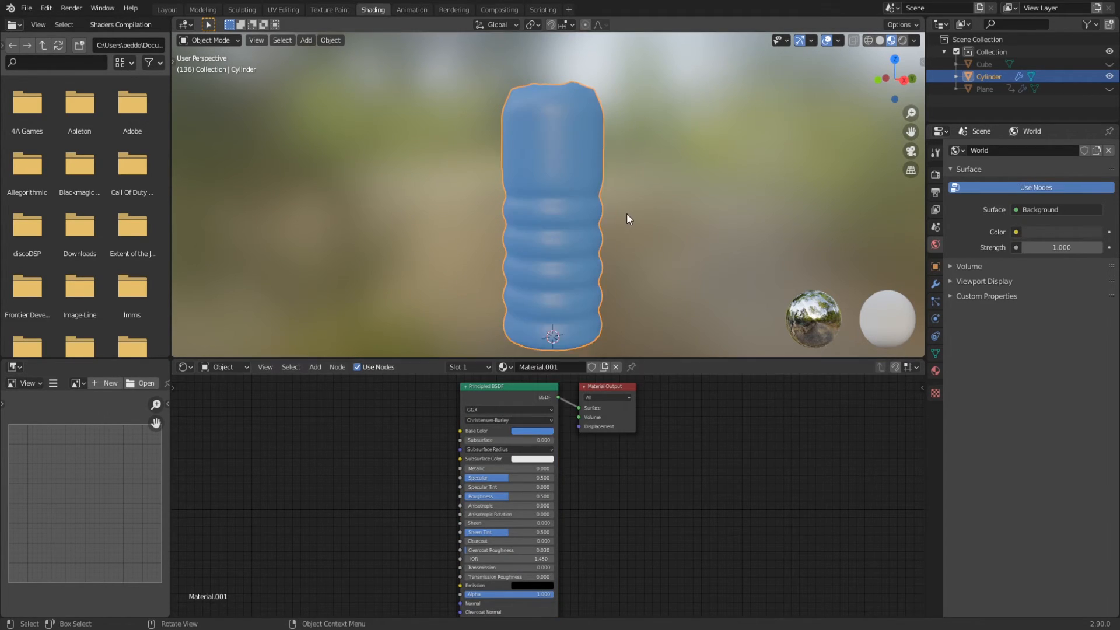
Step: Set the liquid material's Roughness to 0.082, Transmission to 0.75 and Alpha to 0.5
scroll(626, 213, "up", 1)
left_click_drag(519, 495, 491, 496)
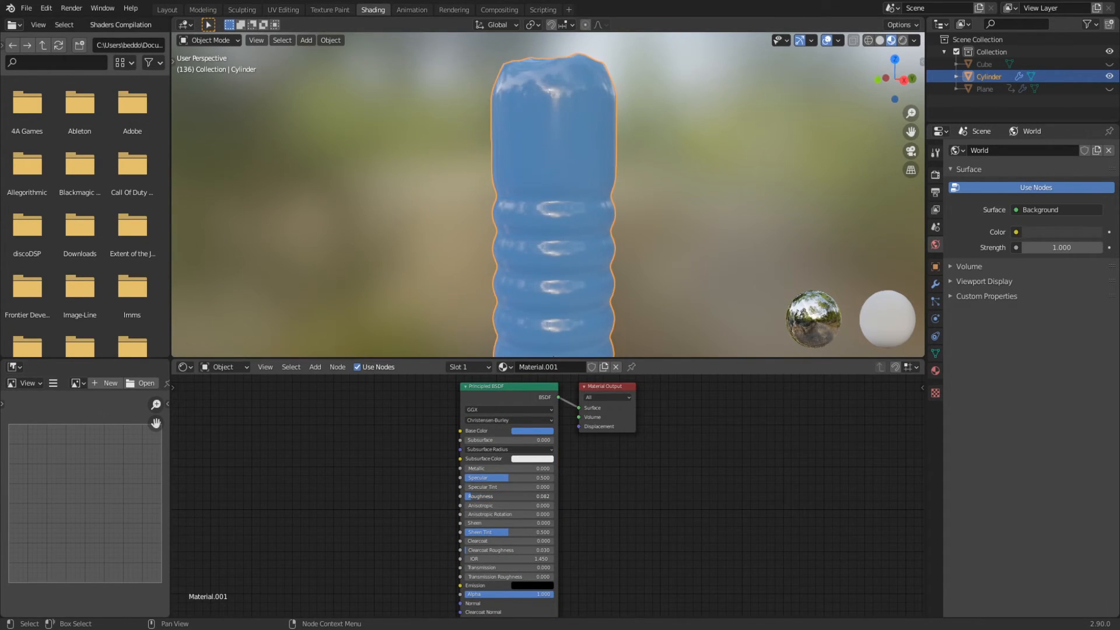
scroll(534, 123, "down", 2)
scroll(530, 474, "up", 2)
double_click(530, 477)
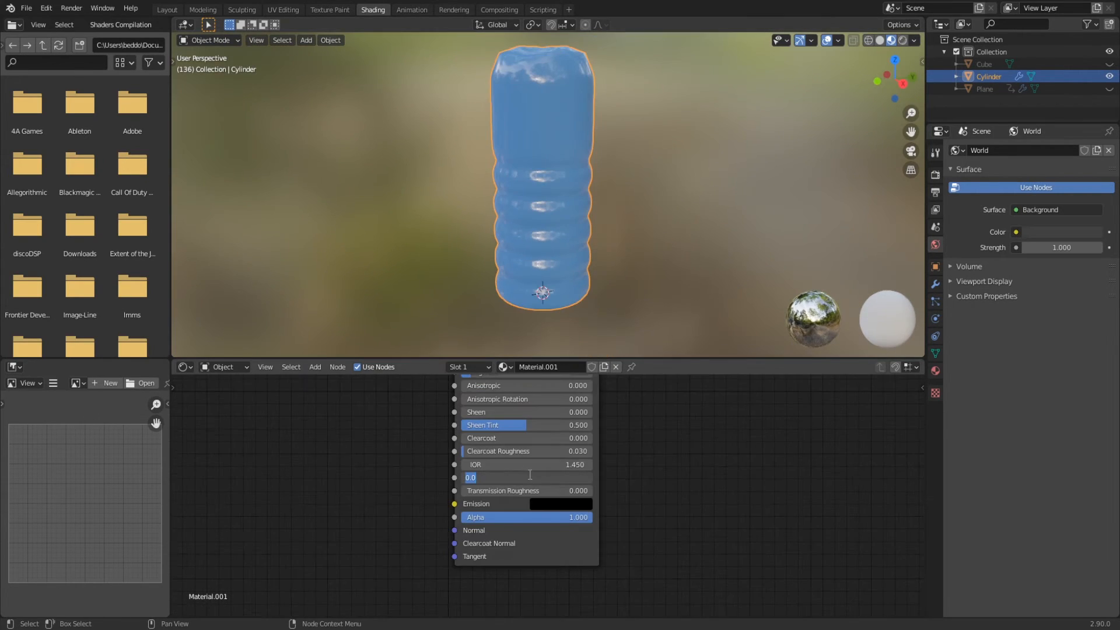
type(".75")
key("Return")
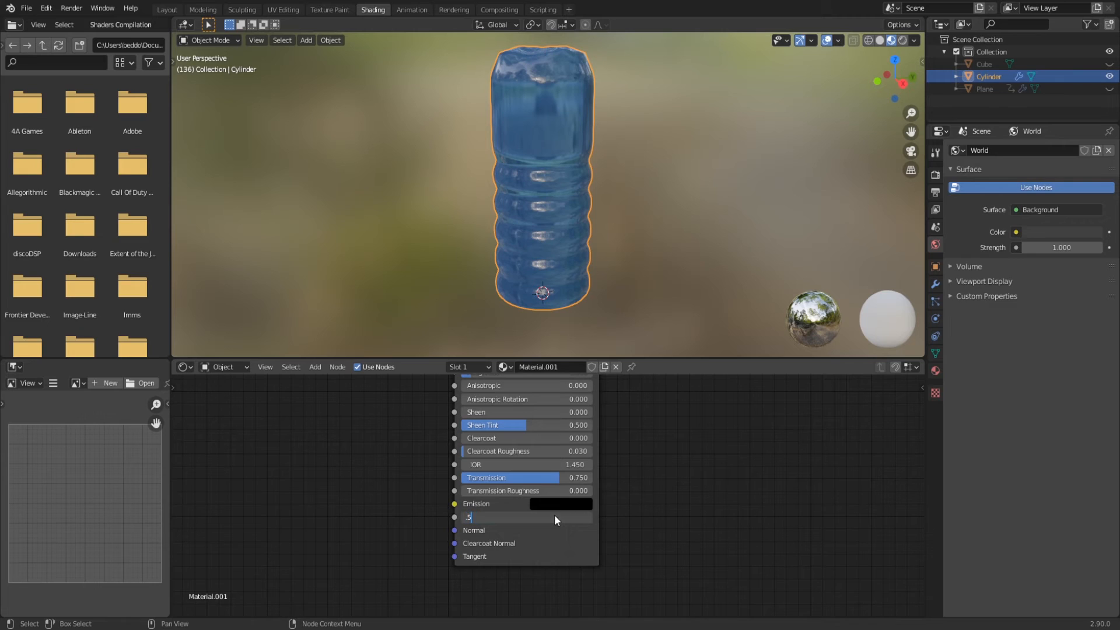
Step: Set the material's Blend Mode to Alpha Blend, deselect the bottle mesh and inspect its transparency up close
left_click(935, 371)
scroll(954, 409, "down", 10)
left_click(1023, 485)
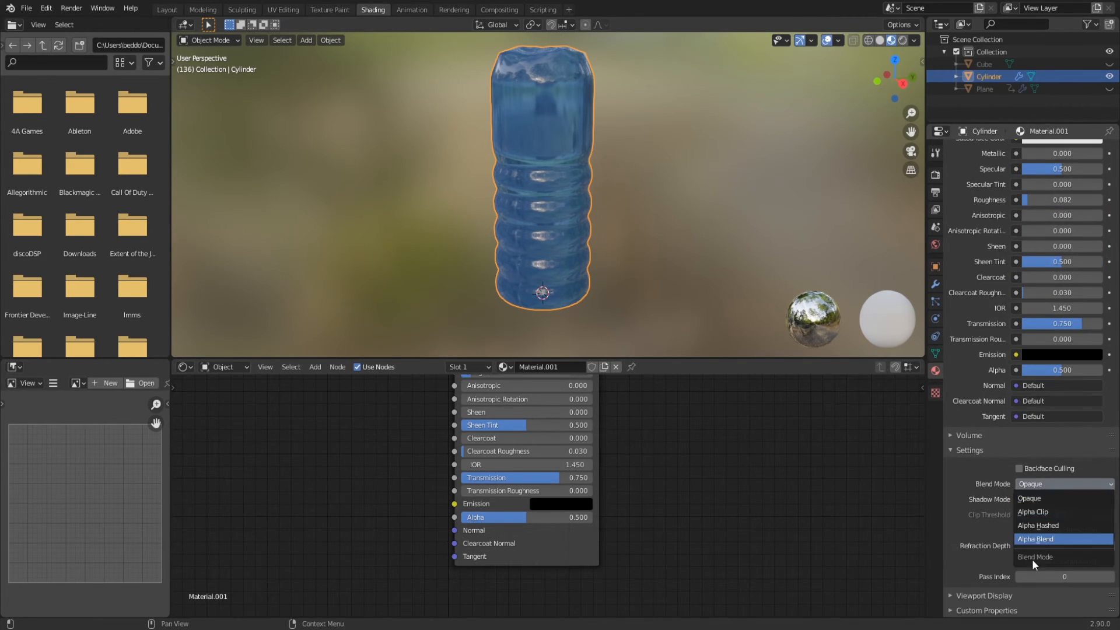
left_click(1036, 538)
left_click(660, 226)
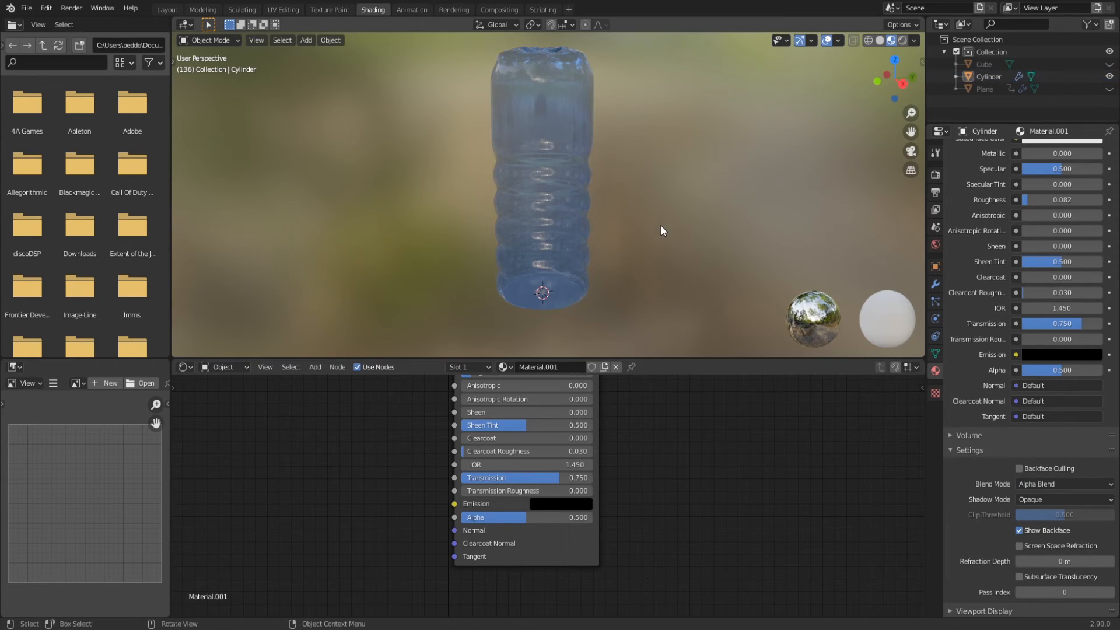
scroll(579, 219, "up", 4)
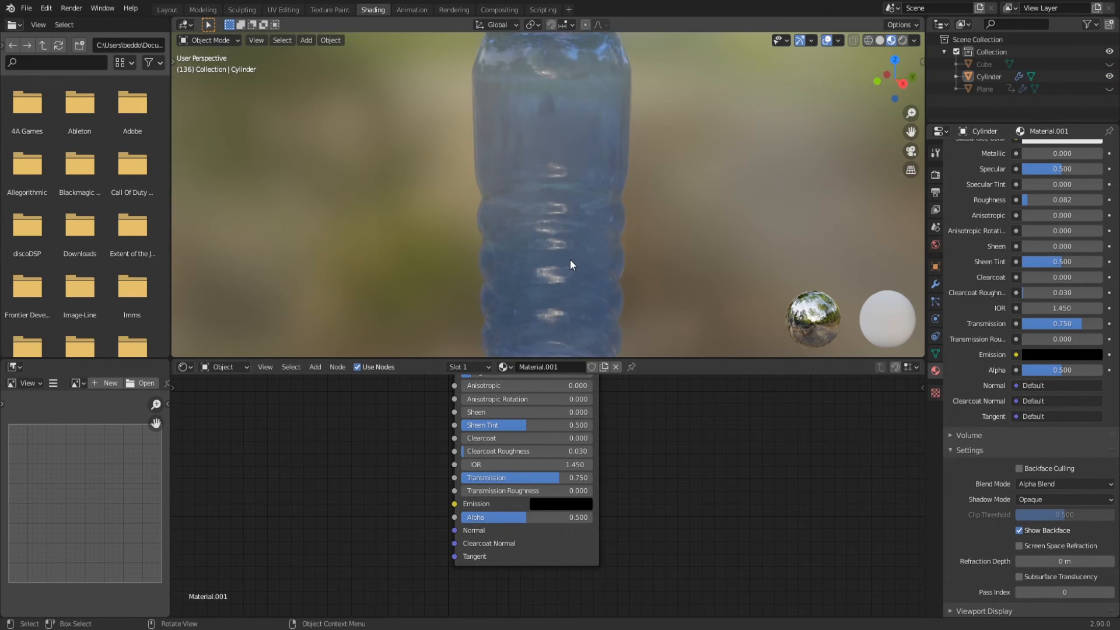